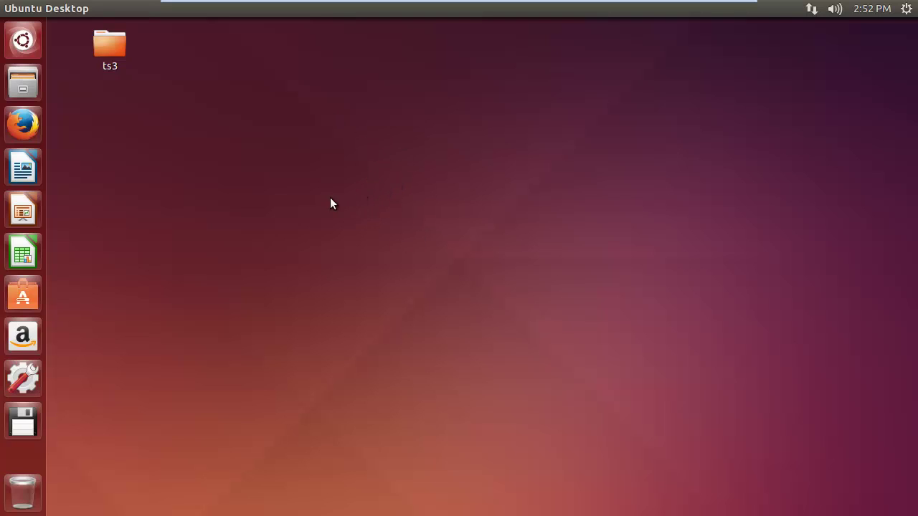
Open the ts3 desktop folder in Files and move its window to the right.
drag(330, 199, 339, 171)
double_click(114, 45)
double_click(105, 44)
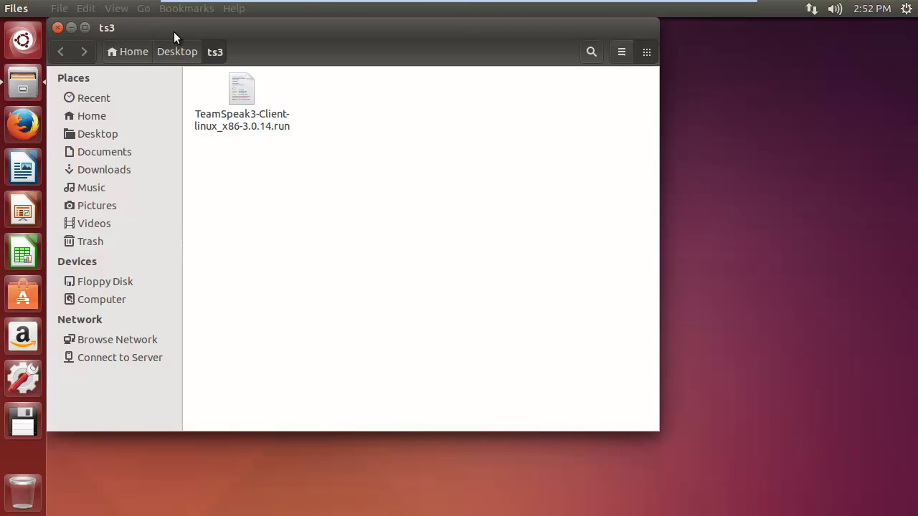
mouse_move(213, 52)
mouse_down()
mouse_move(384, 52)
mouse_move(466, 107)
mouse_up()
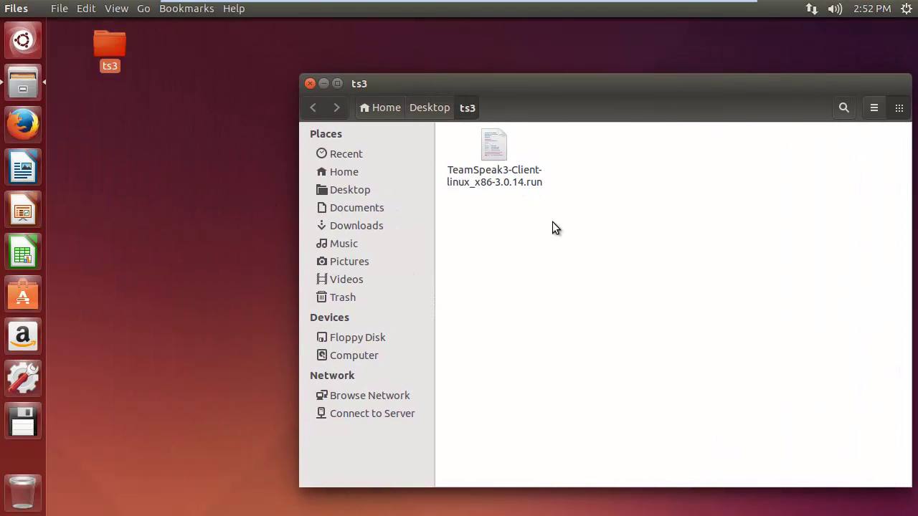
Visit Downloads, close it, and reopen the ts3 folder showing the TeamSpeak3 installer.
click(360, 227)
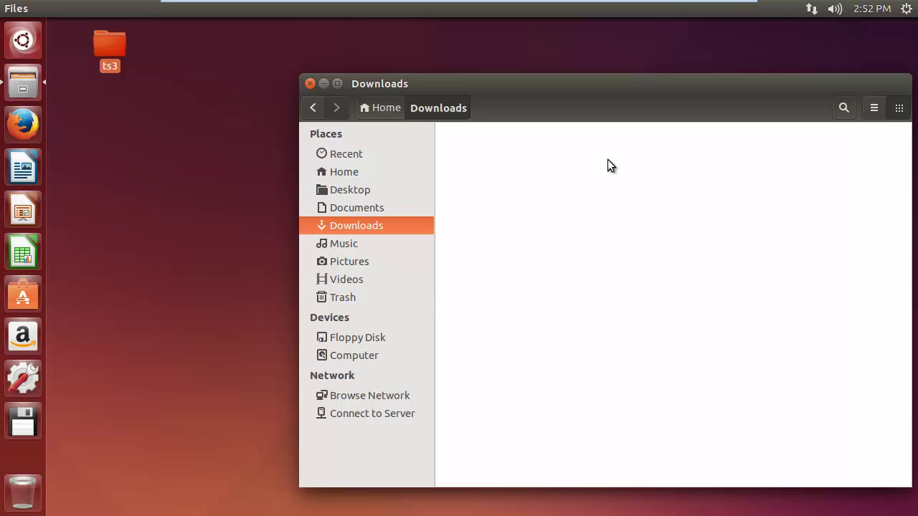
click(147, 95)
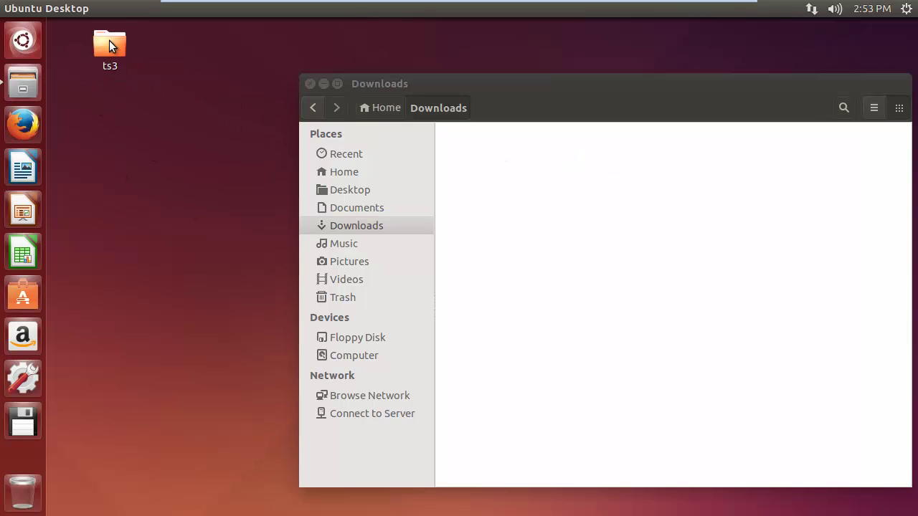
right_click(161, 72)
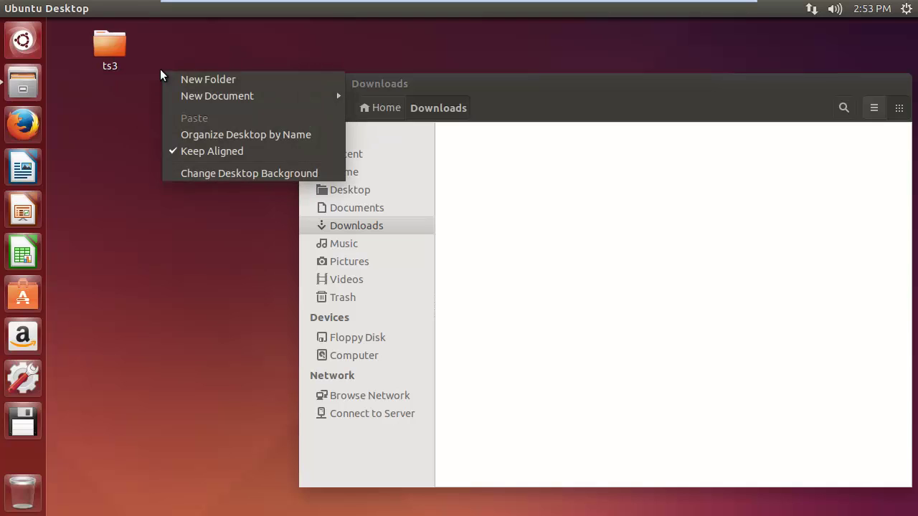
click(106, 50)
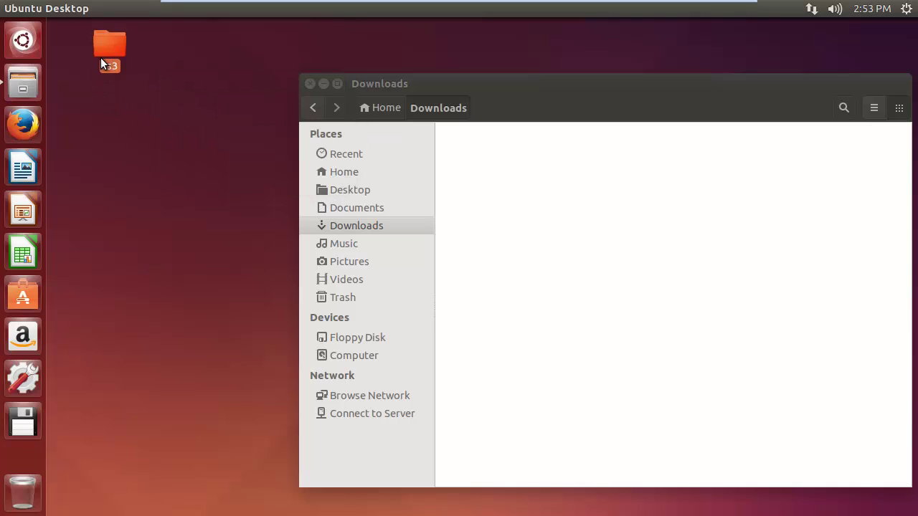
drag(517, 79, 390, 72)
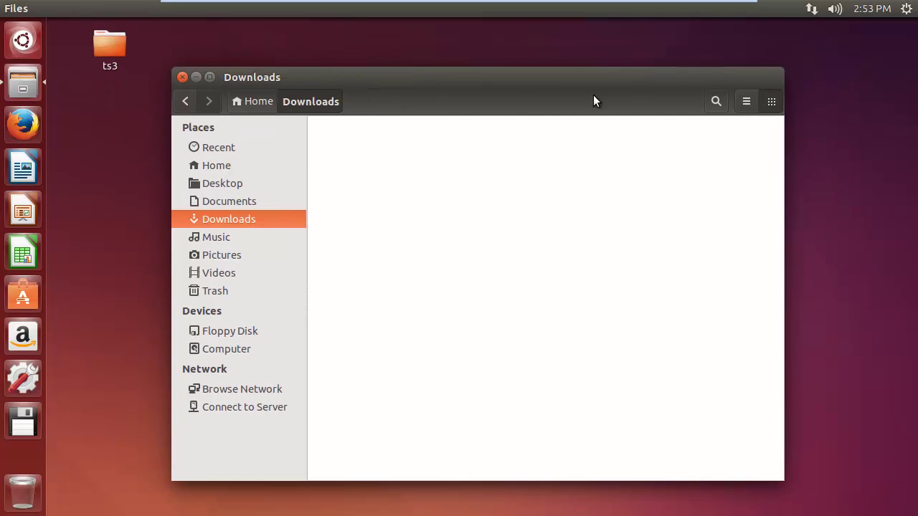
click(182, 75)
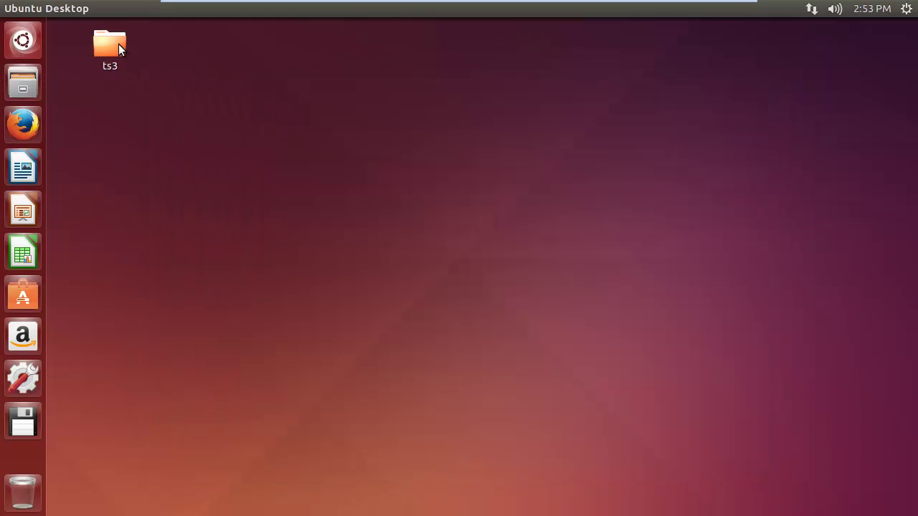
double_click(118, 49)
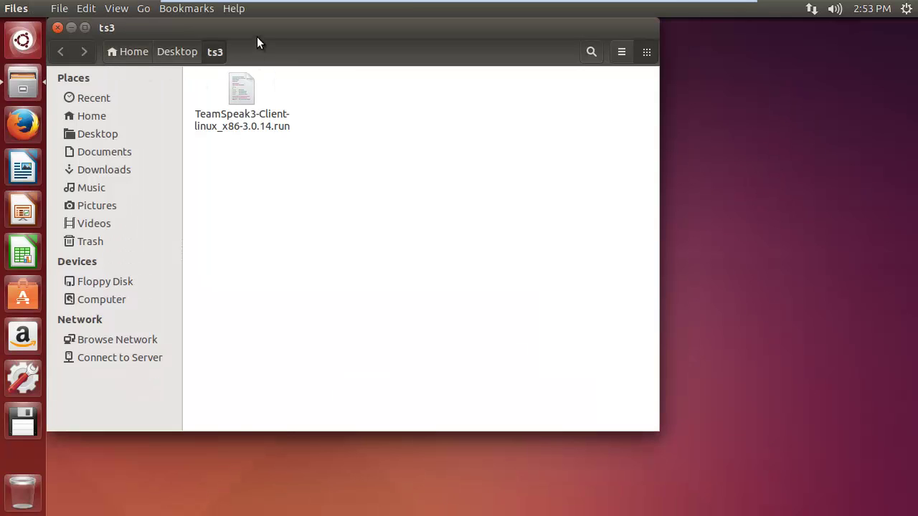
mouse_move(299, 57)
mouse_down()
mouse_move(385, 57)
mouse_move(459, 101)
mouse_up()
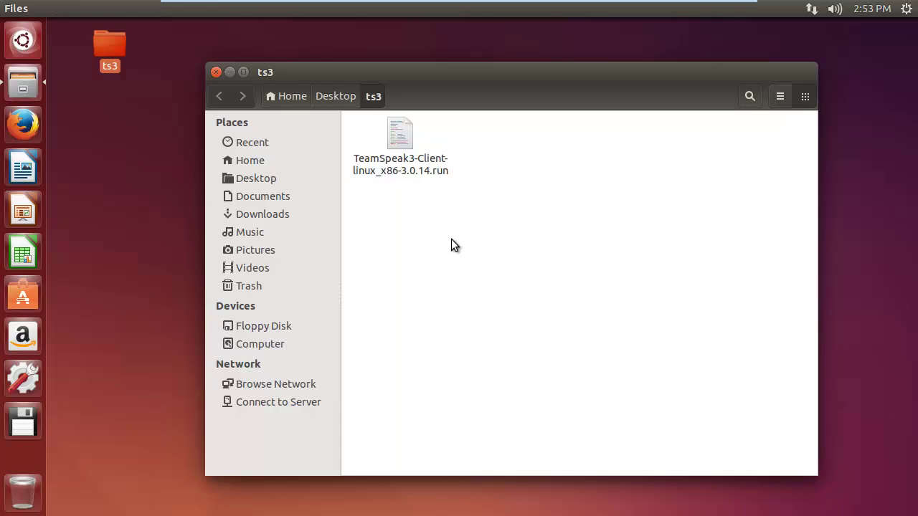
In a new terminal, make the TeamSpeak3 installer executable with chmod +x.
key(ctrl+alt+t)
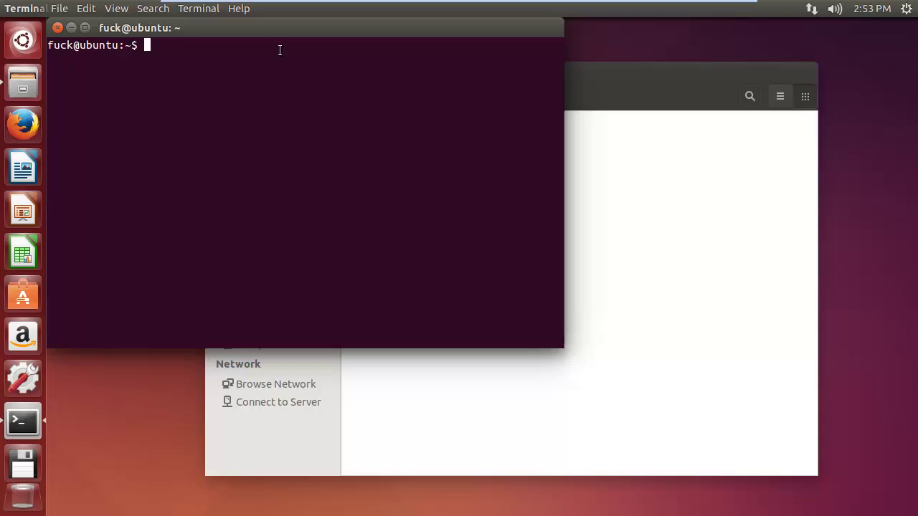
mouse_move(274, 29)
mouse_down()
mouse_move(390, 151)
mouse_move(414, 189)
mouse_move(407, 195)
mouse_up()
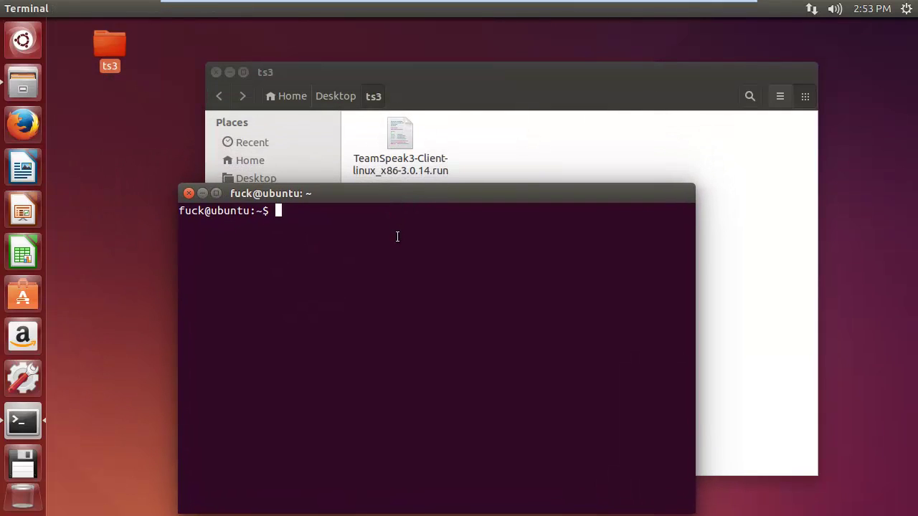
text(chmod +x)
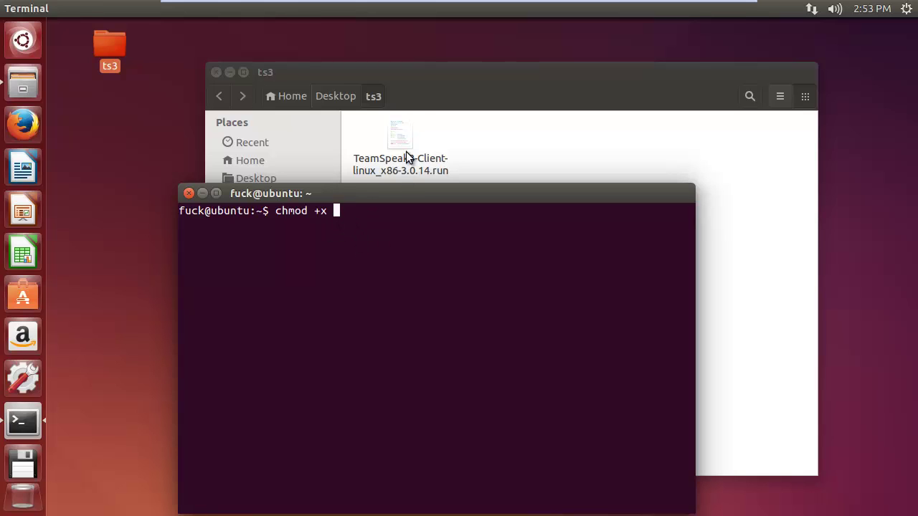
mouse_move(406, 151)
mouse_down()
mouse_move(655, 159)
mouse_move(414, 246)
mouse_up()
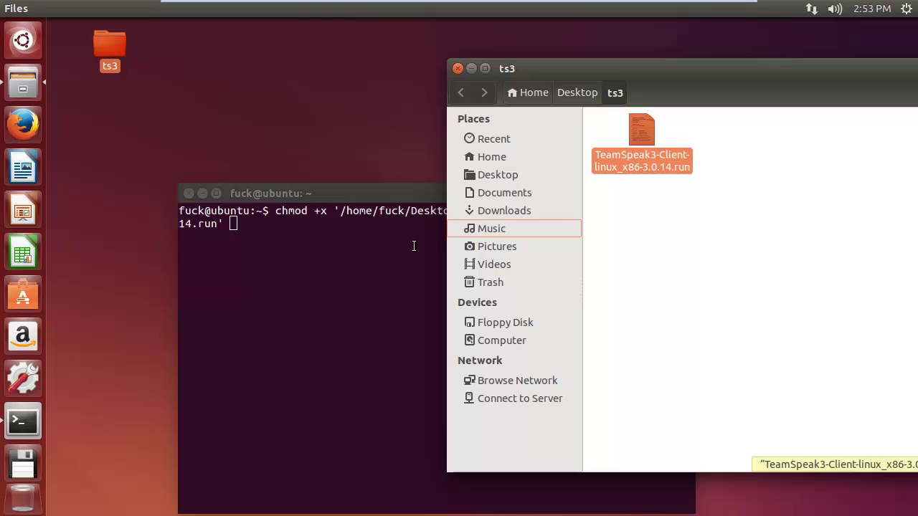
click(408, 246)
key(Return)
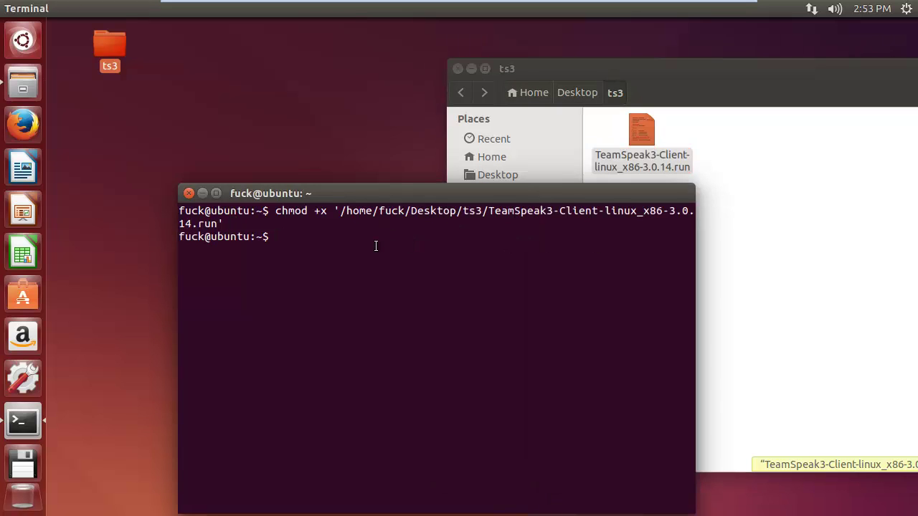
Run the TeamSpeak3-Client-linux_x86-3.0.14.run installer and accept its licence with y.
drag(640, 159, 387, 247)
click(356, 290)
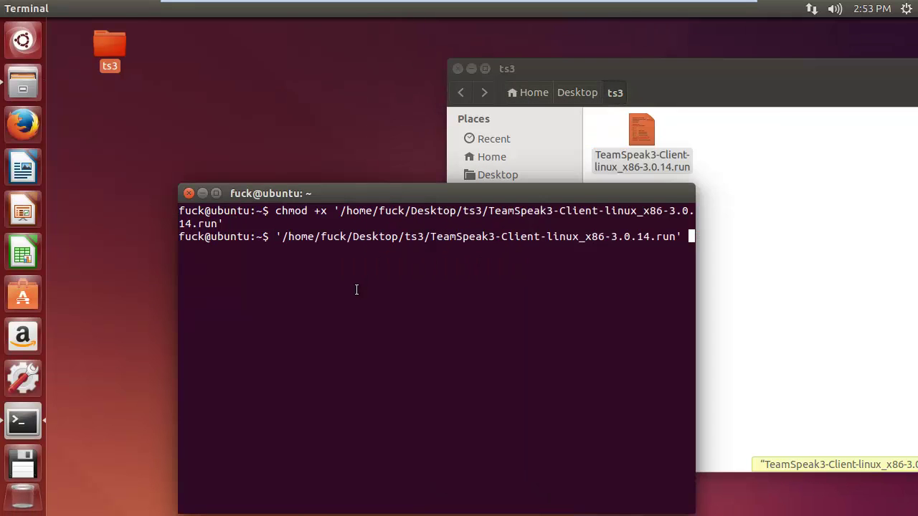
key(Return)
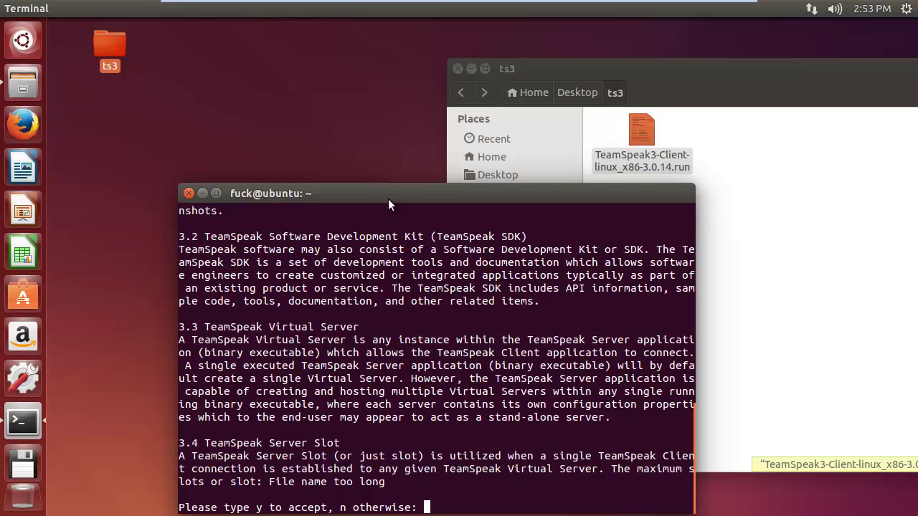
drag(388, 198, 363, 137)
text(y)
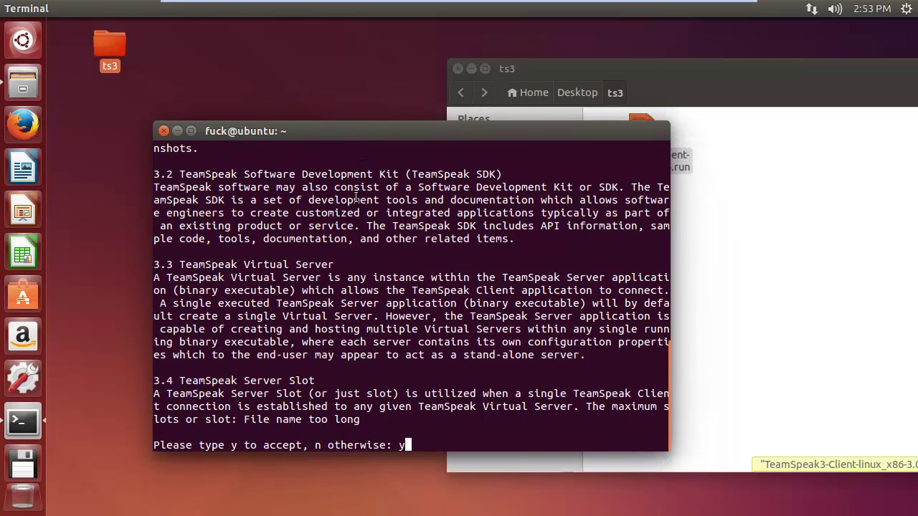
key(Return)
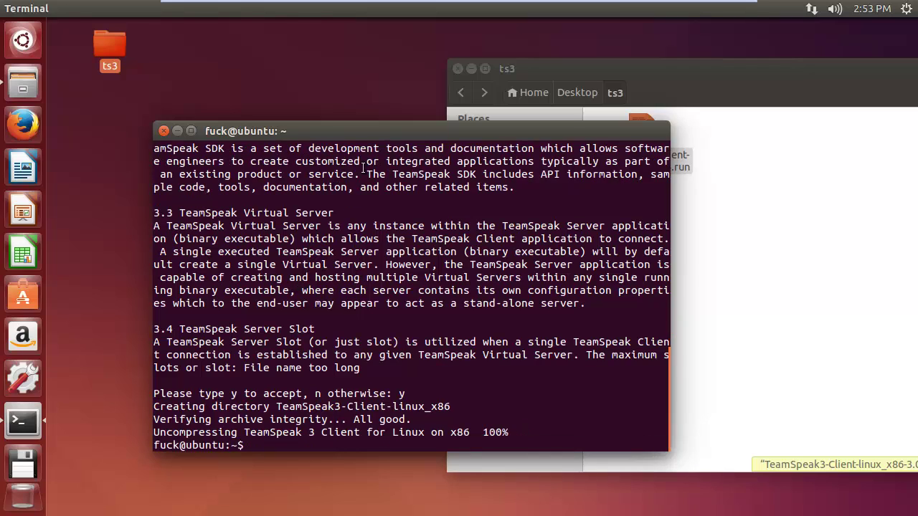
drag(549, 72, 418, 79)
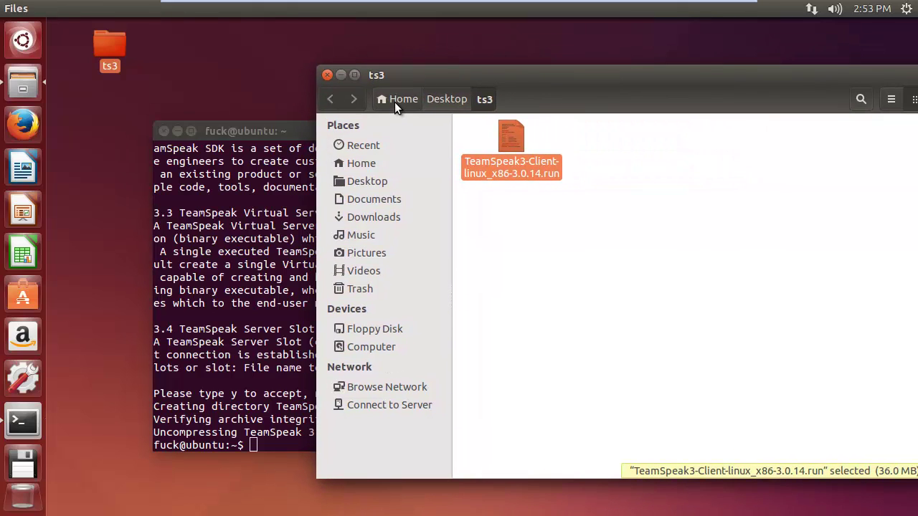
Go up to Home and open the extracted TeamSpeak3-Client-linux_x86 folder.
click(395, 102)
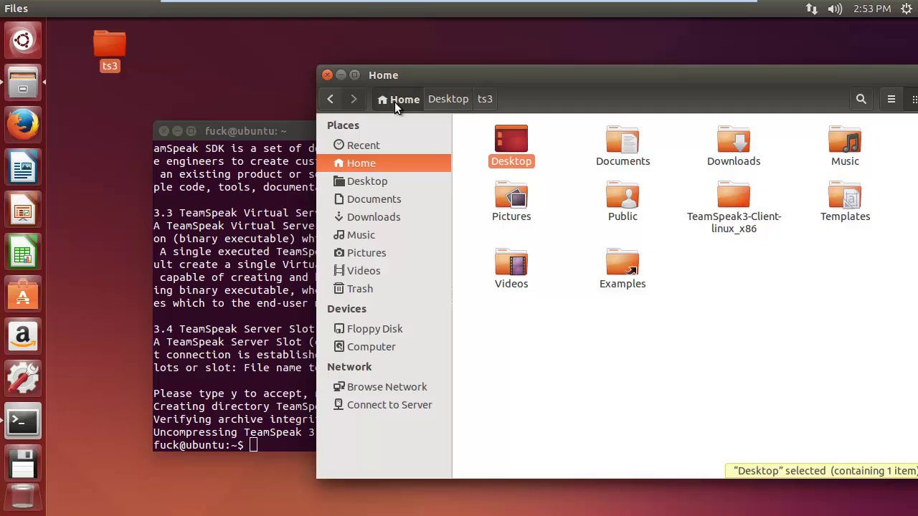
click(558, 337)
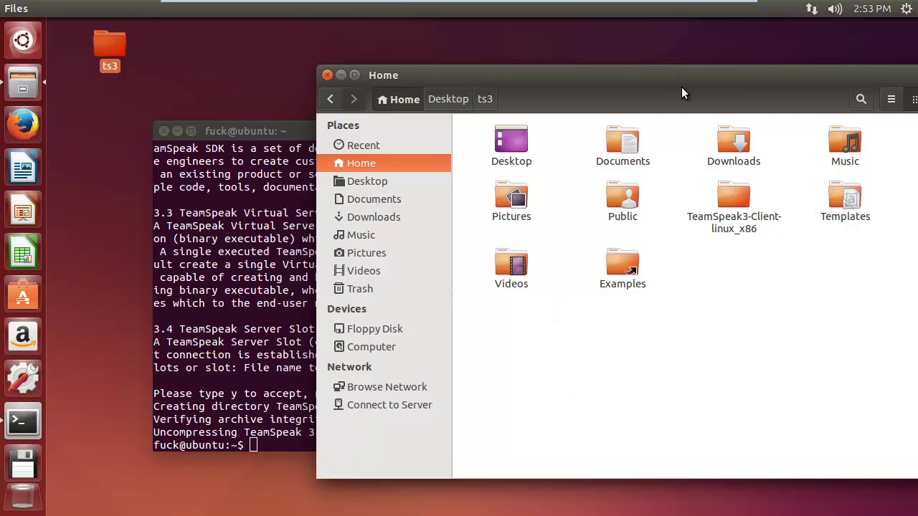
drag(678, 87, 615, 86)
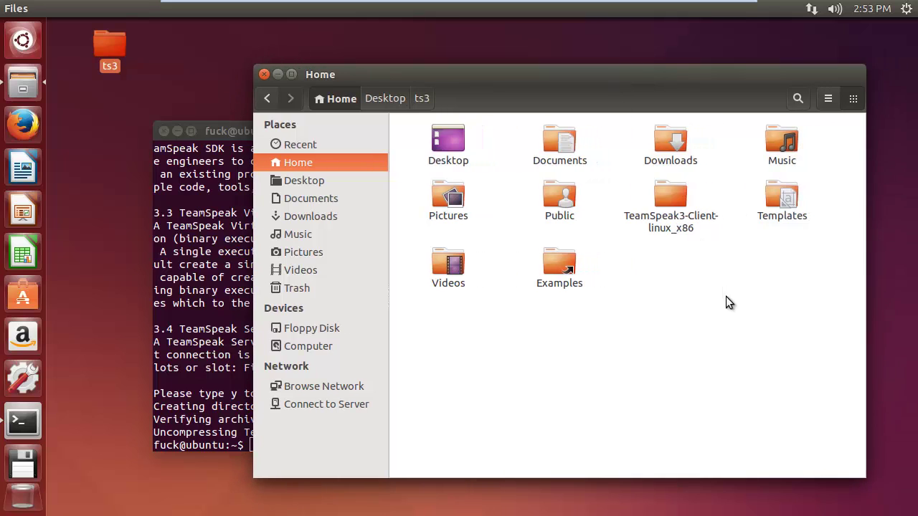
double_click(662, 213)
scroll(682, 287, down, 1)
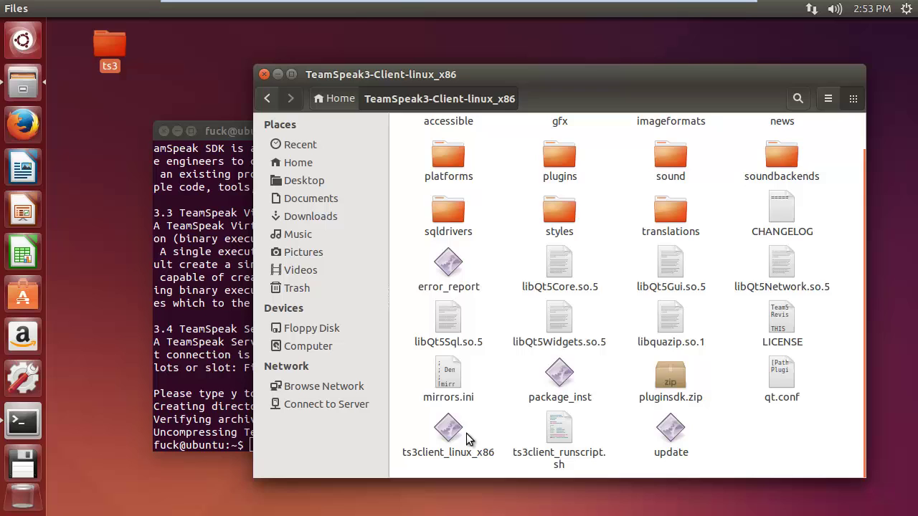
scroll(627, 386, up, 1)
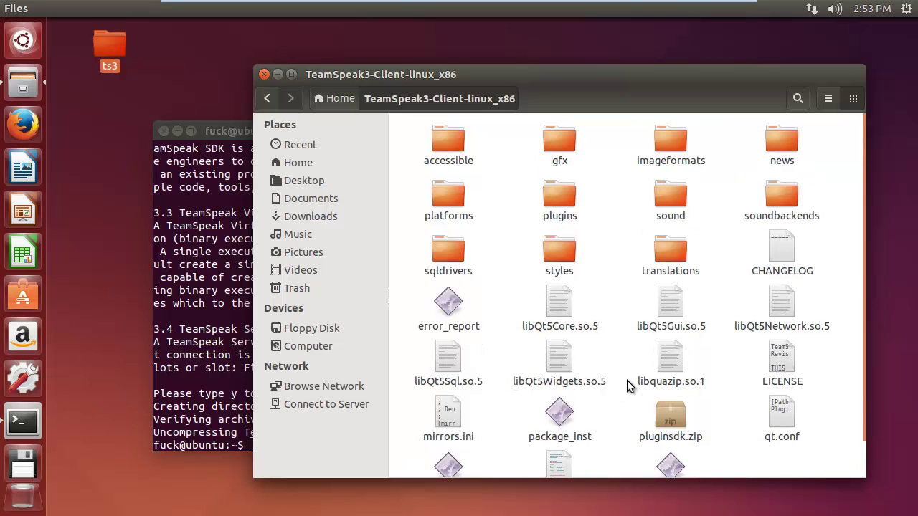
scroll(626, 385, down, 1)
Run ts3client_runscript.sh in the terminal to launch TeamSpeak 3.
click(447, 447)
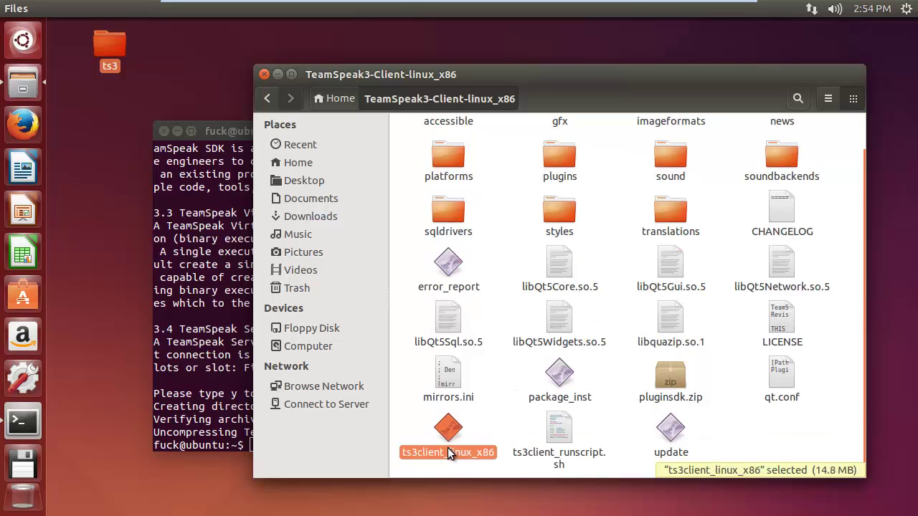
click(548, 456)
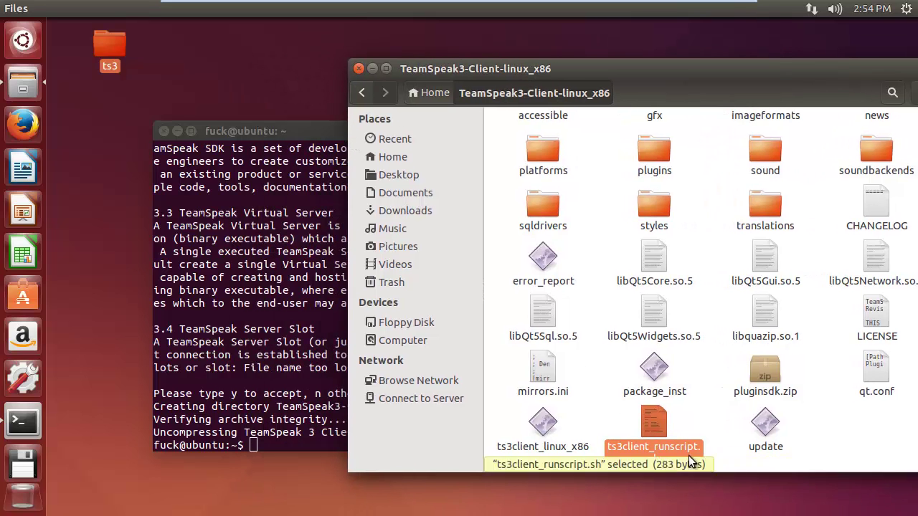
mouse_move(649, 426)
mouse_down()
mouse_move(505, 448)
mouse_move(291, 446)
mouse_move(319, 439)
mouse_up()
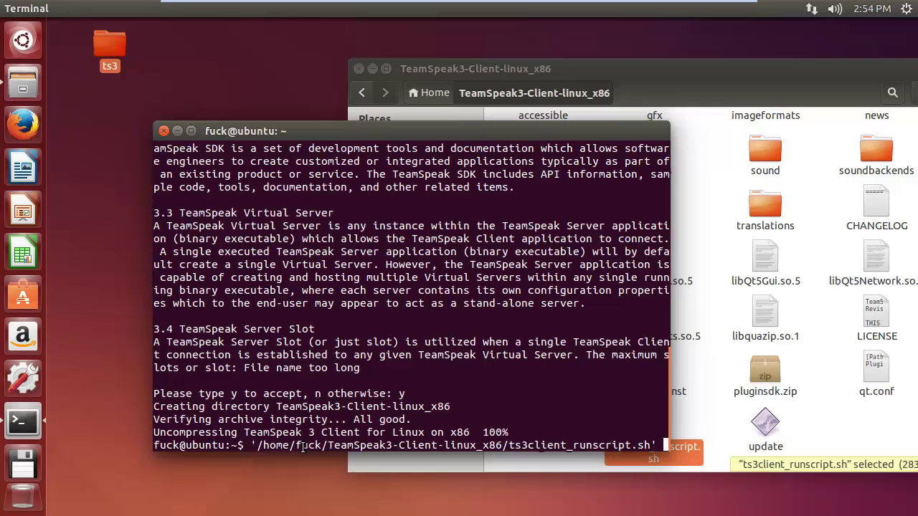
key(Return)
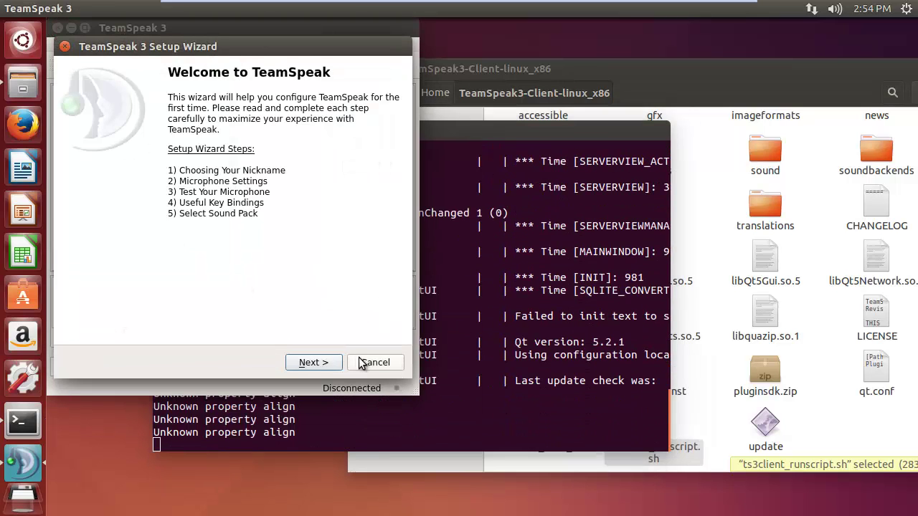
Step through the Setup Wizard with a nickname, voice activation, no mute hotkeys and the female sound pack.
click(309, 362)
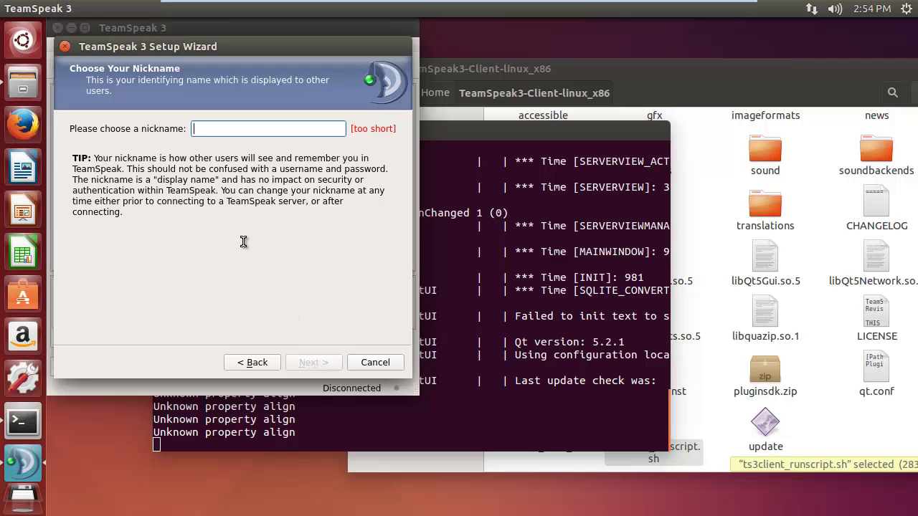
text(MagicMan)
key(Return)
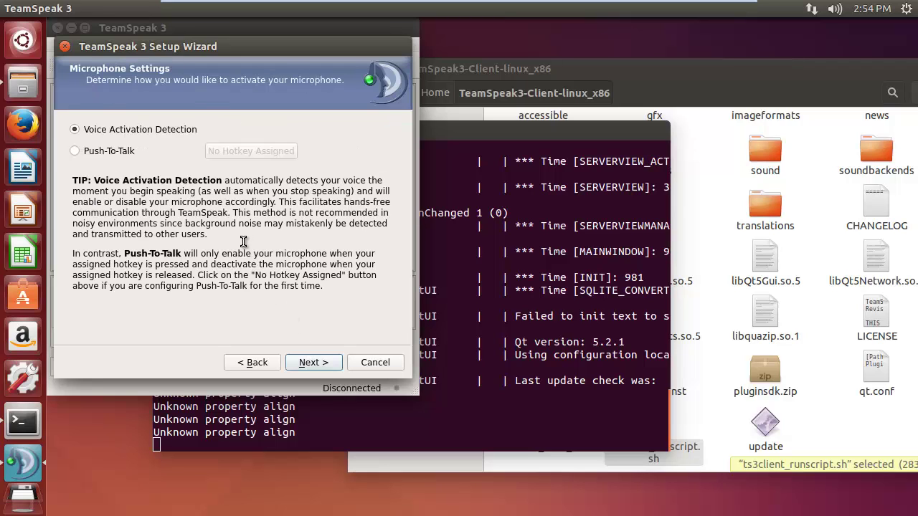
click(313, 362)
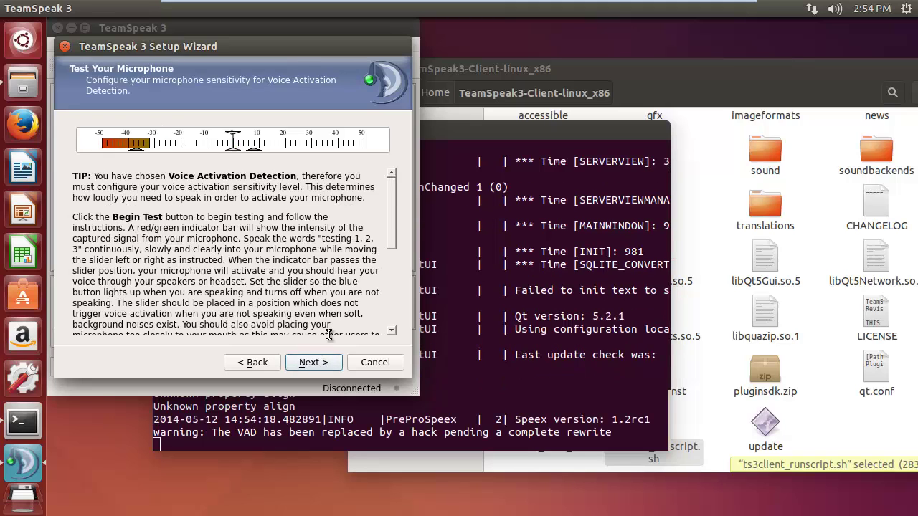
click(322, 363)
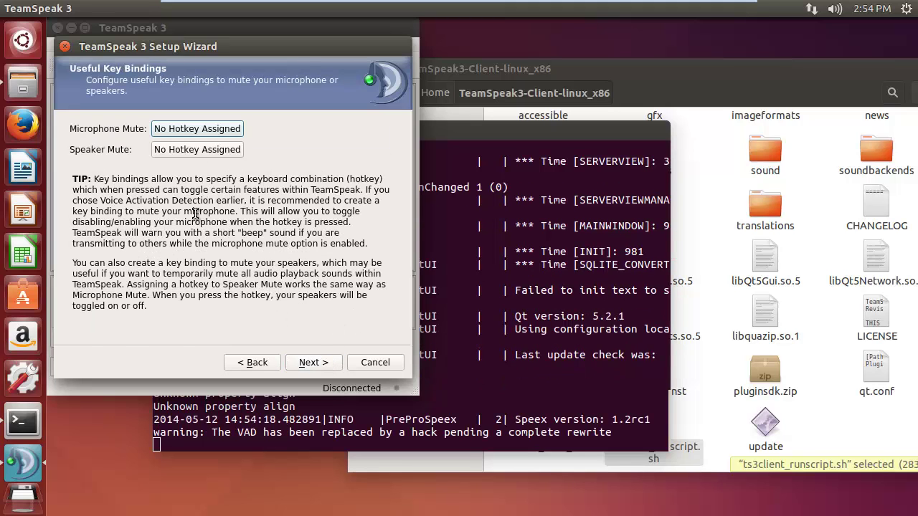
click(308, 367)
click(308, 367)
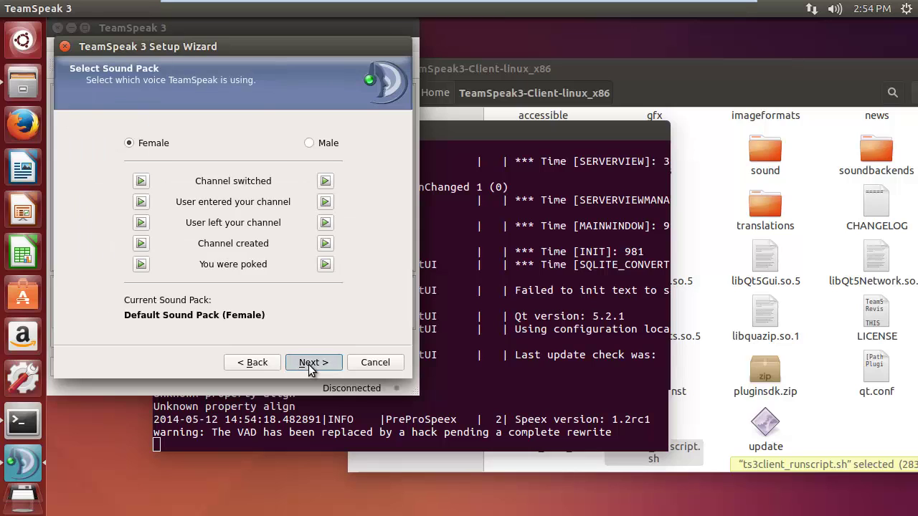
Untick the server list and server rental options, finish setup, and open Connections > Server List.
click(242, 305)
click(242, 323)
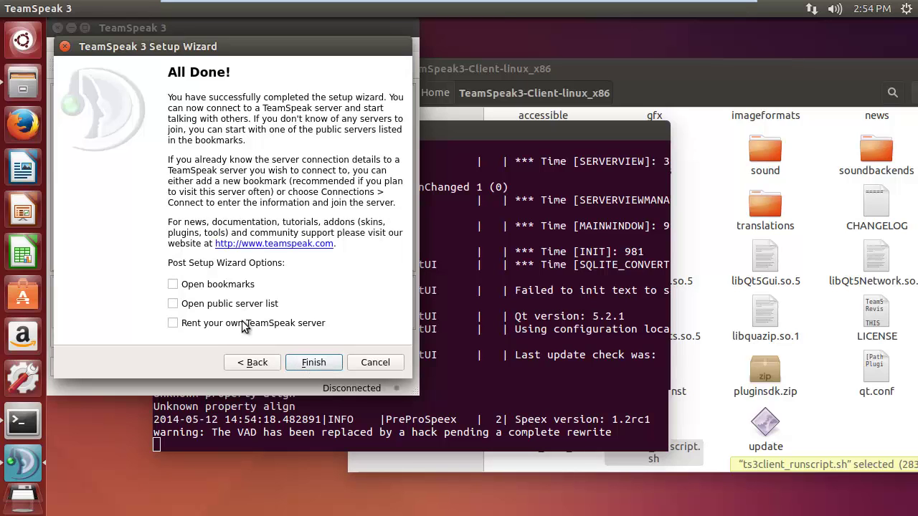
click(321, 363)
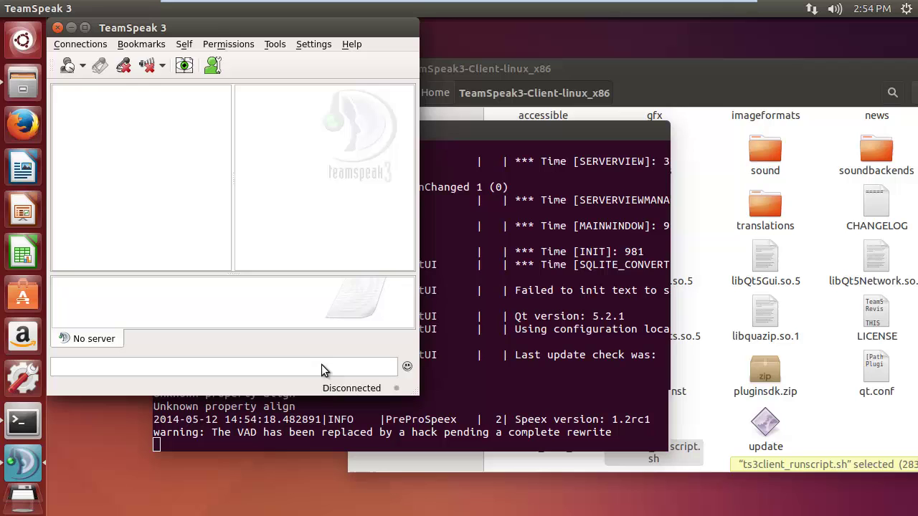
click(79, 43)
click(104, 108)
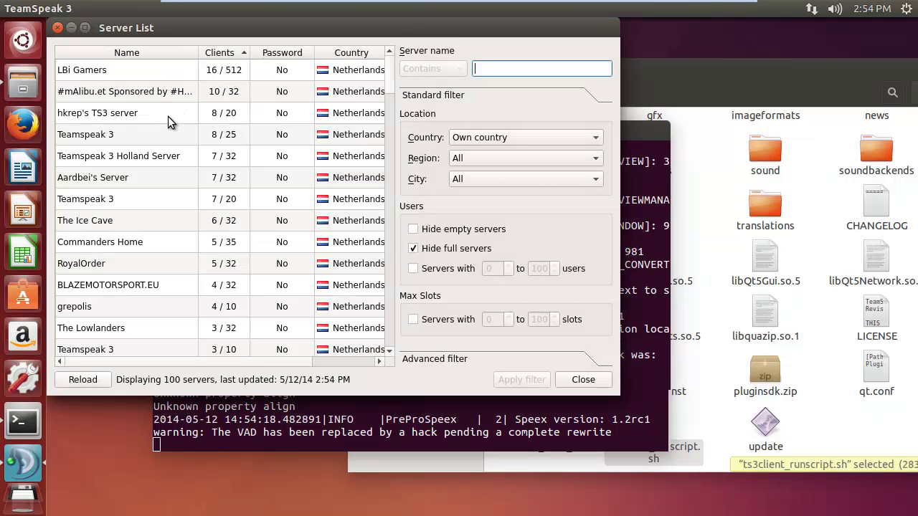
Connect to hkrep's TS3 server in the Netherlands, close the list, and join the Dota 2 channel.
double_click(161, 115)
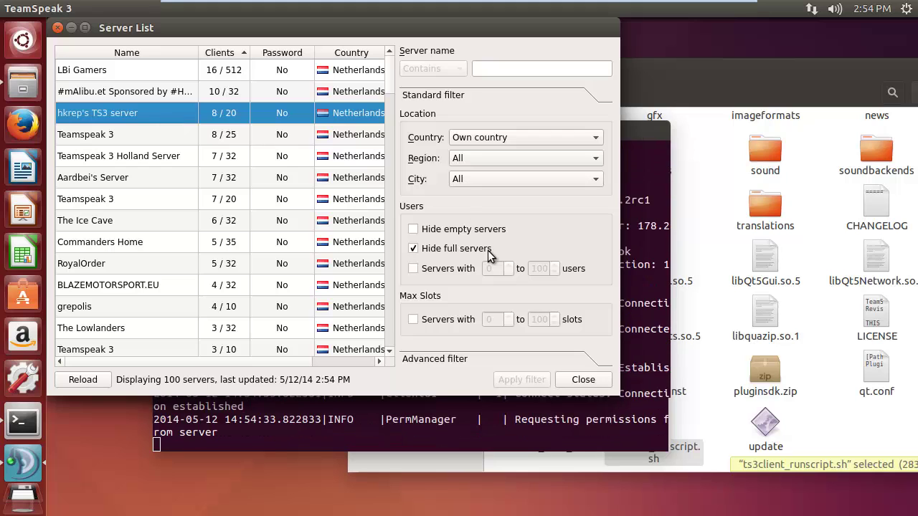
click(584, 380)
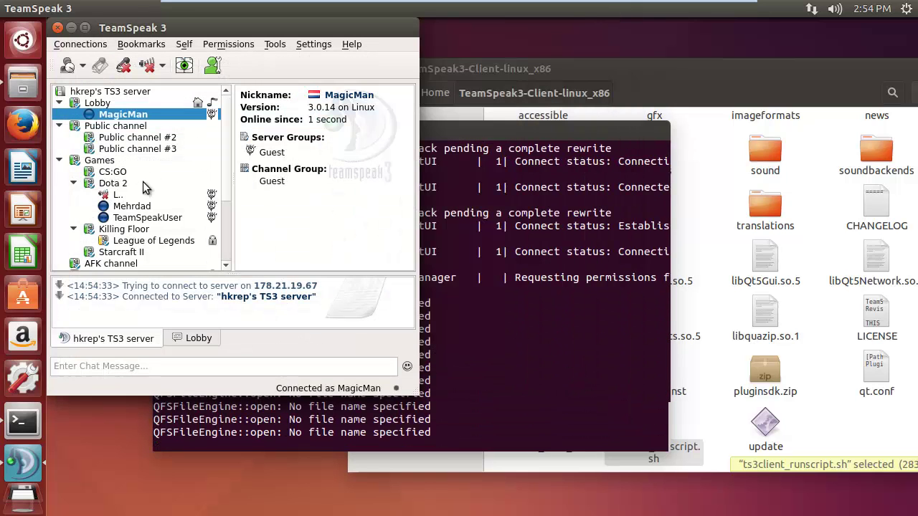
double_click(115, 183)
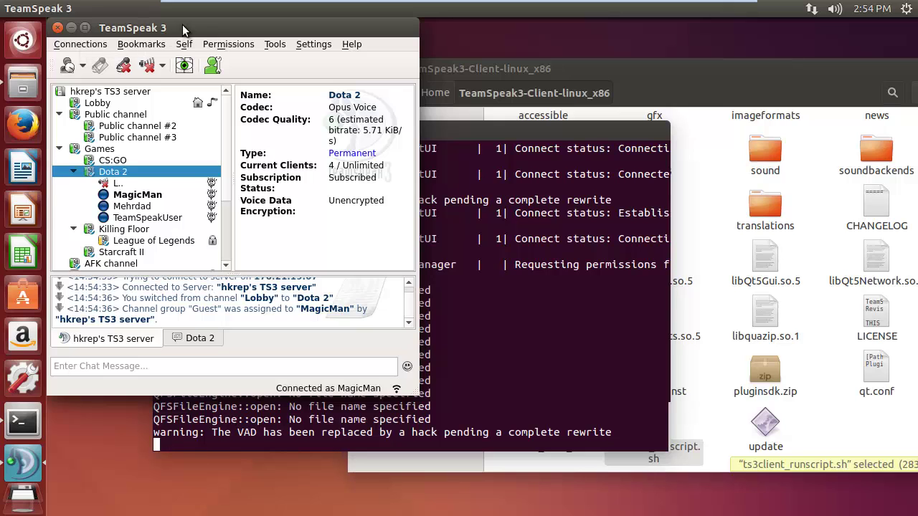
drag(184, 26, 531, 81)
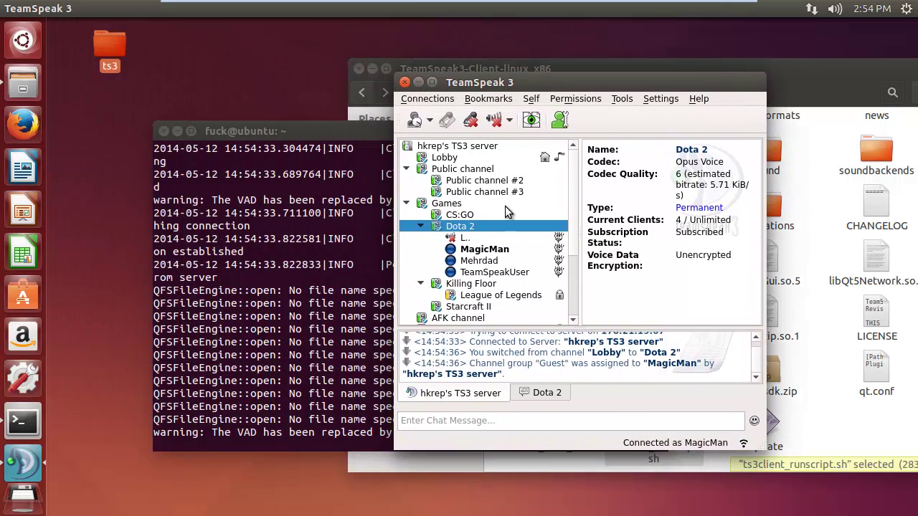
In the Dota 2 chat, type [img]//a/a[/img] and paste edited copies altered with z, s and a.
double_click(466, 228)
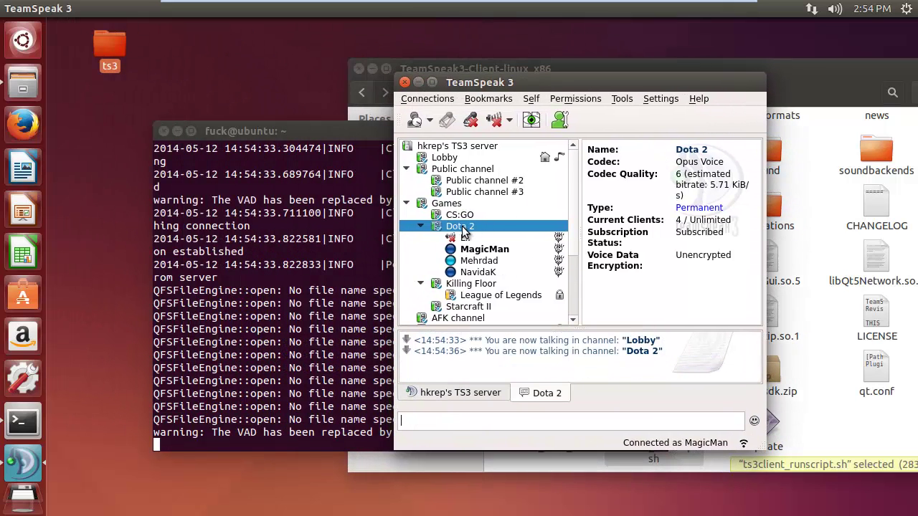
click(452, 420)
text([img])
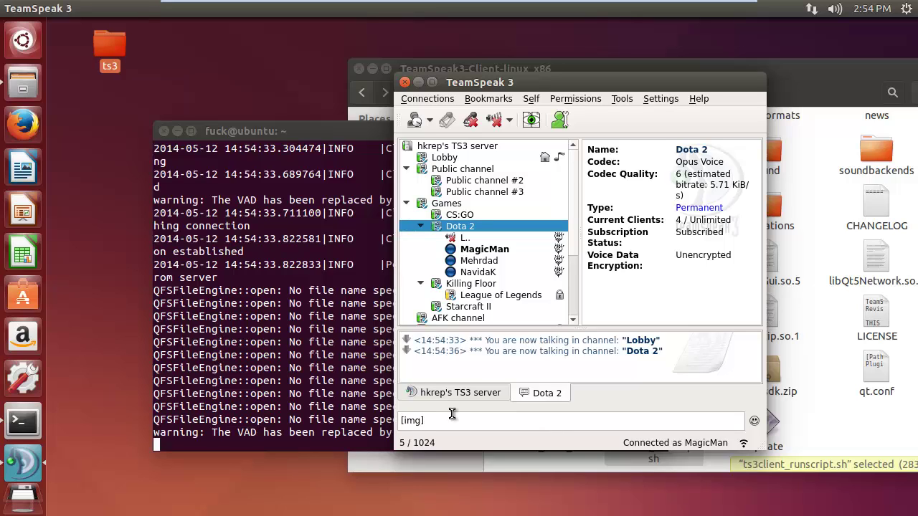
text(//a/a)
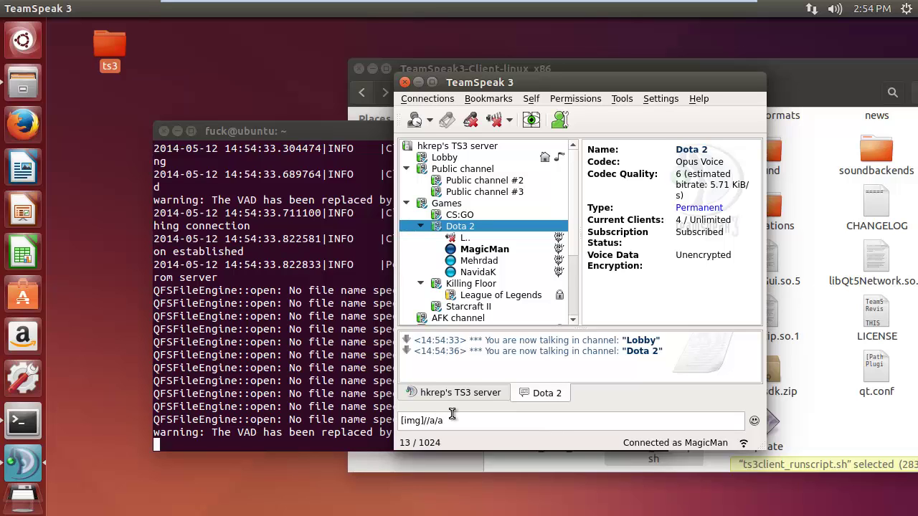
text([/img])
text([img]//a/a[/img])
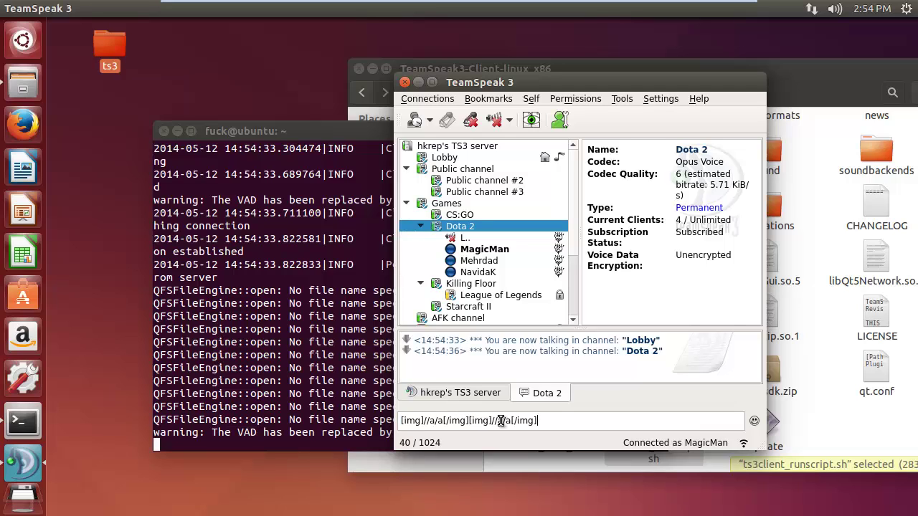
double_click(503, 421)
text(z)
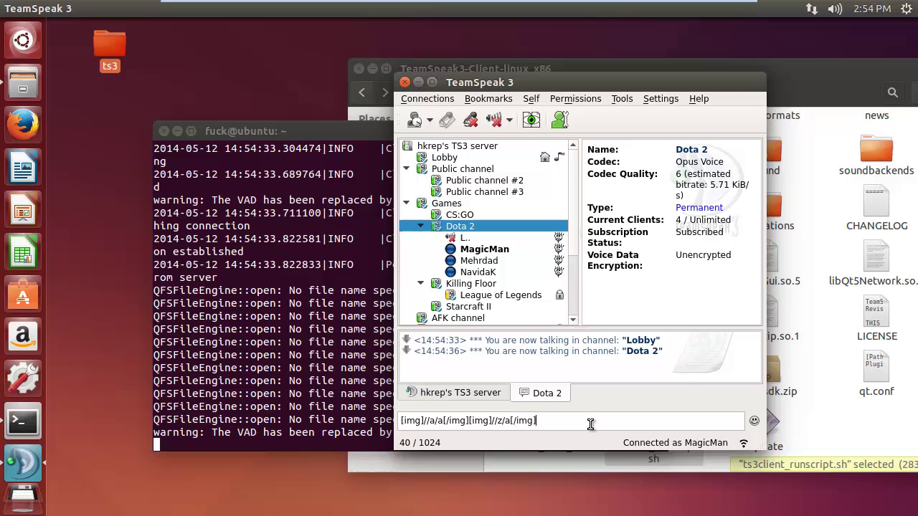
text([img]//a/a[/img])
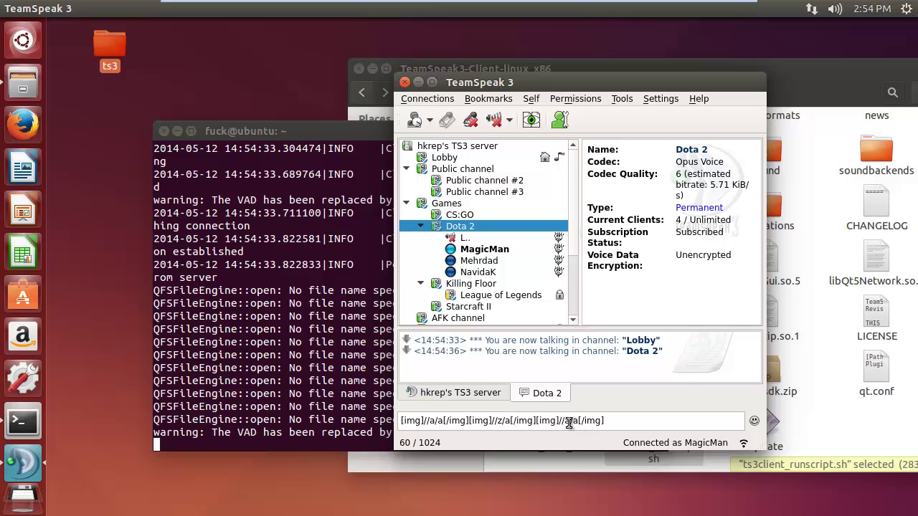
text(s)
key(ctrl+v)
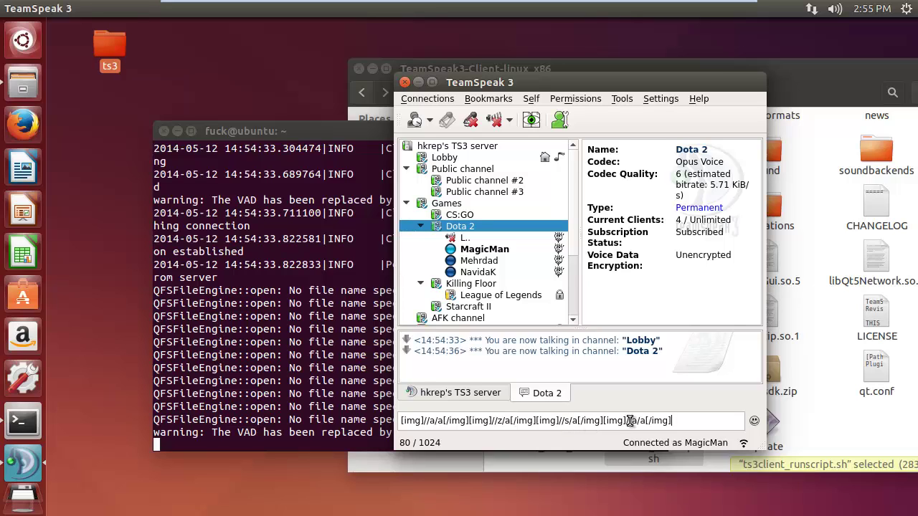
click(634, 421)
text(a)
text([img]//a/a[/img])
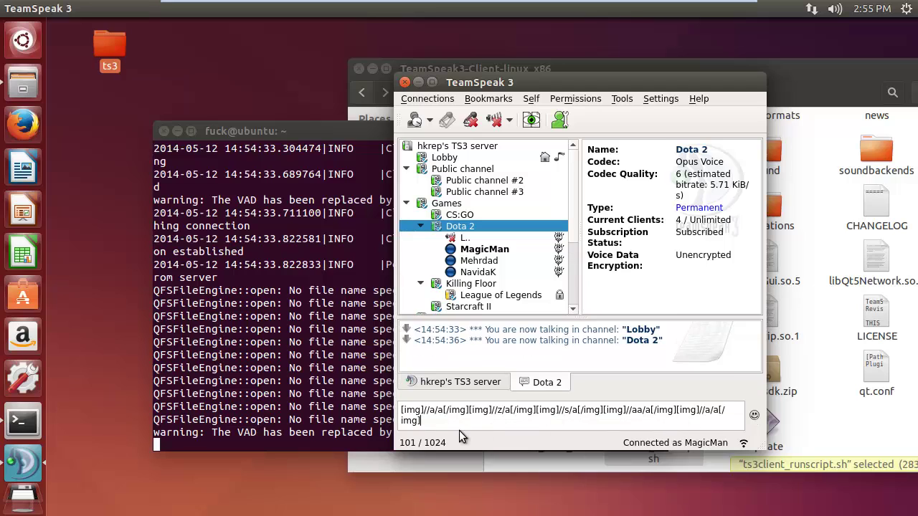
Append more [img] blocks edited with 5, 8, 9 and 1wq5d6wq, then send the message.
click(713, 409)
text(5)
click(497, 424)
text([img]//a/a[/img])
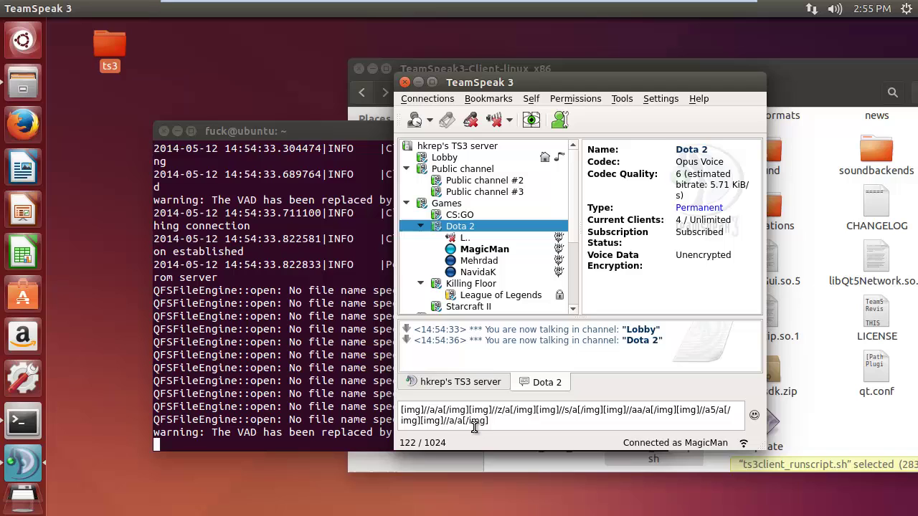
click(454, 423)
text(8)
click(502, 420)
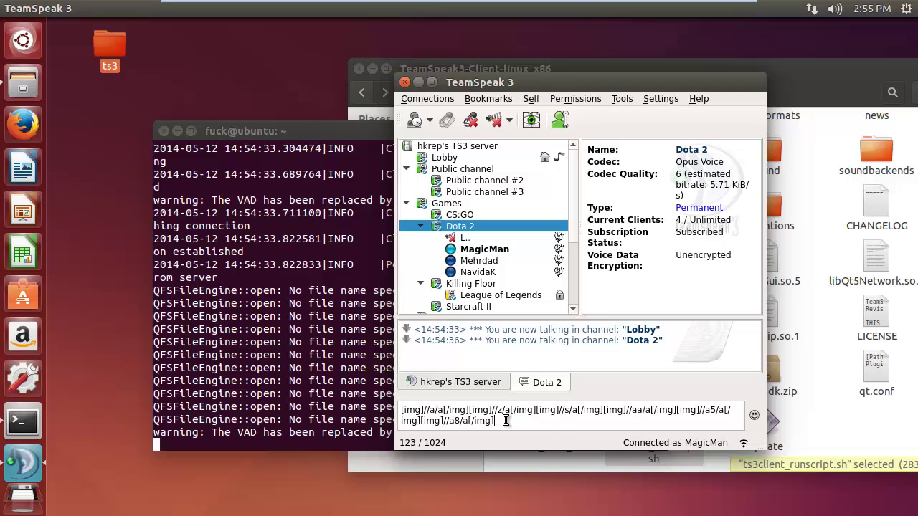
text([img]//a/a[/img])
click(520, 422)
text(9)
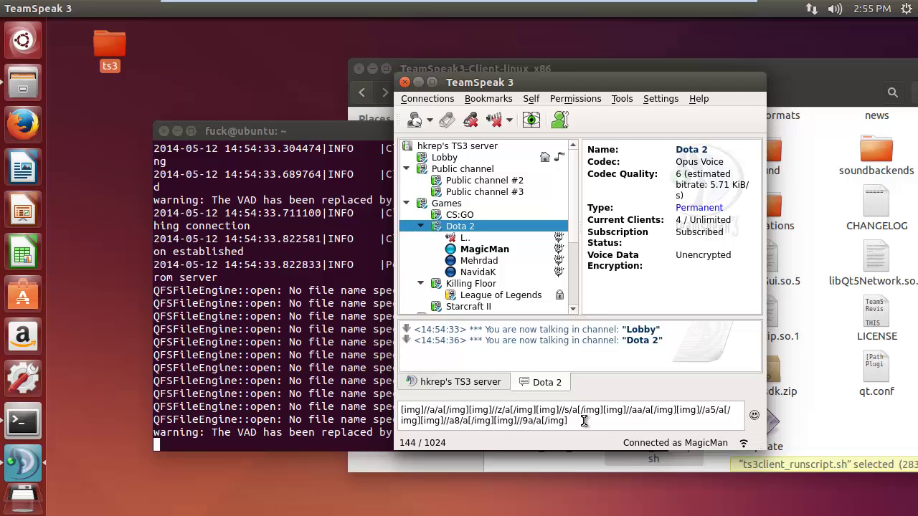
click(585, 421)
text([img]//a/a[/img])
click(594, 421)
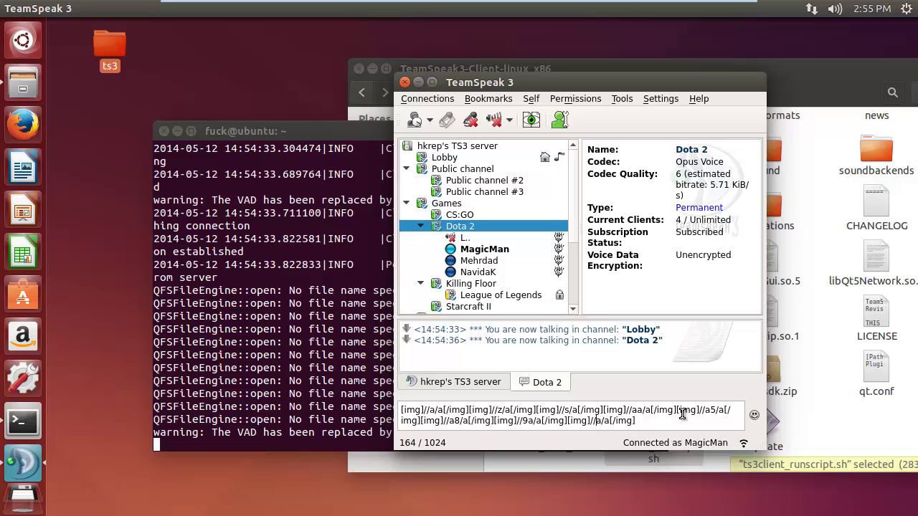
text(1wq5d6wq)
key(Return)
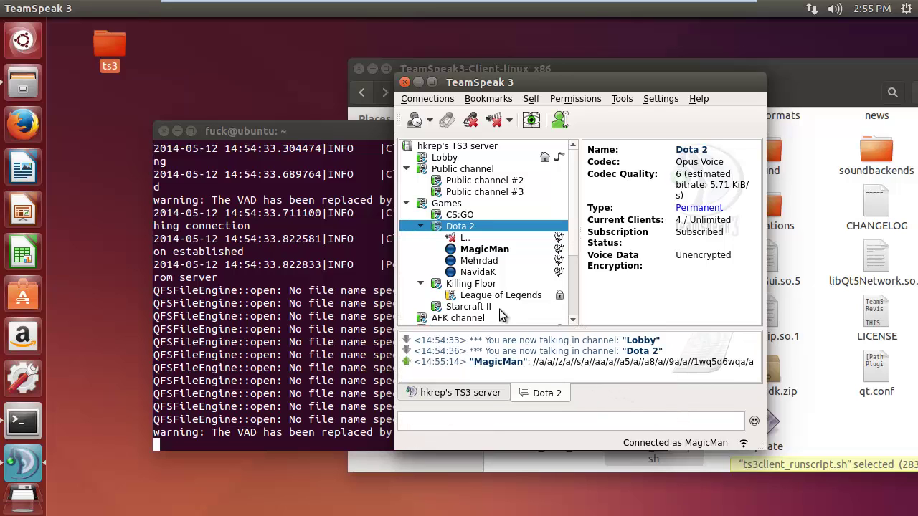
View the details of each client in the Dota 2 channel, then return to the channel info.
click(479, 262)
click(485, 274)
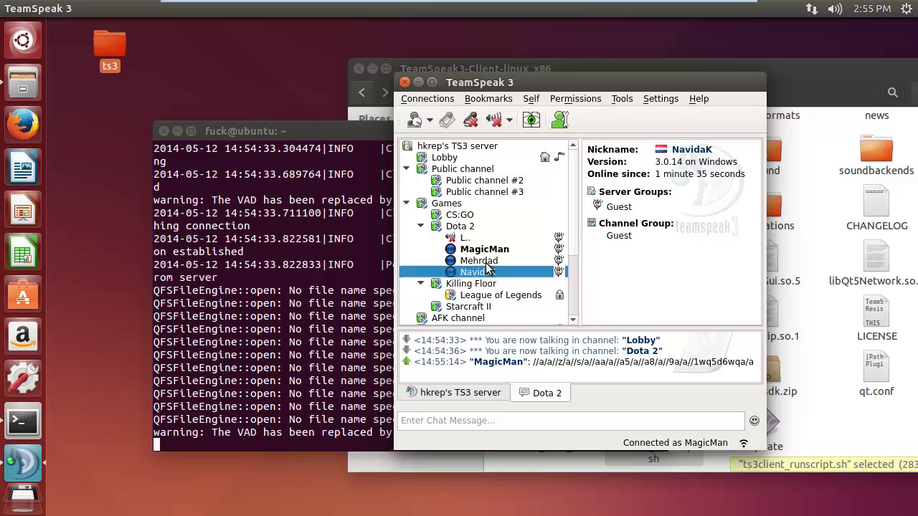
click(487, 263)
click(485, 251)
click(483, 239)
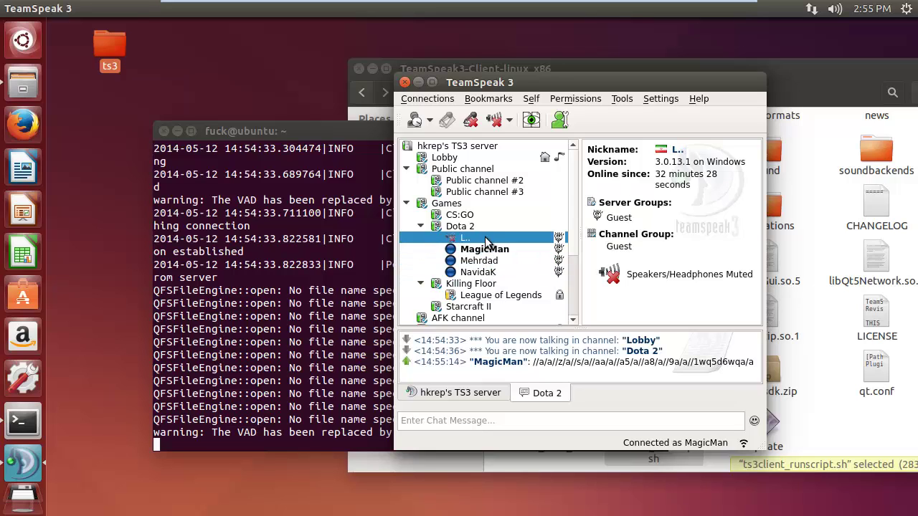
click(485, 250)
click(484, 264)
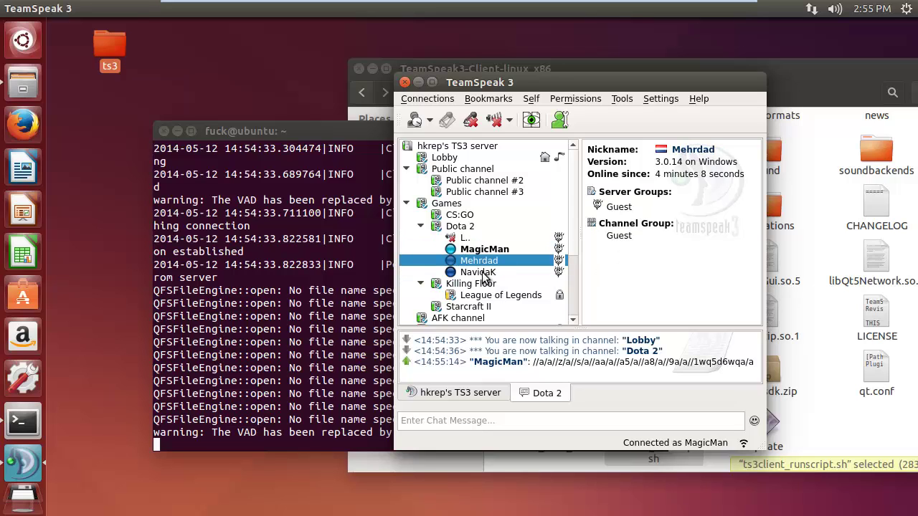
click(473, 228)
Send the [img] messages //axa/a and //x/a to the Dota 2 chat.
text([img]//a/a[/img])
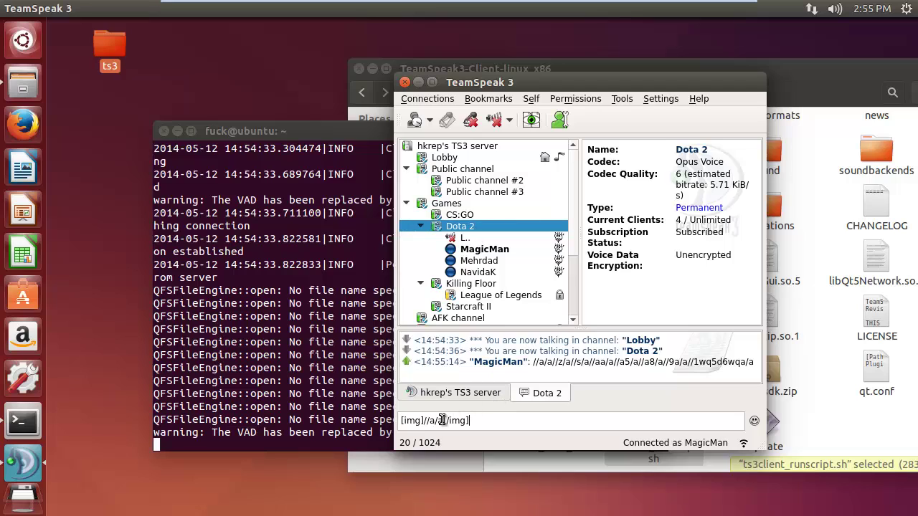
click(432, 421)
text(axa)
key(Return)
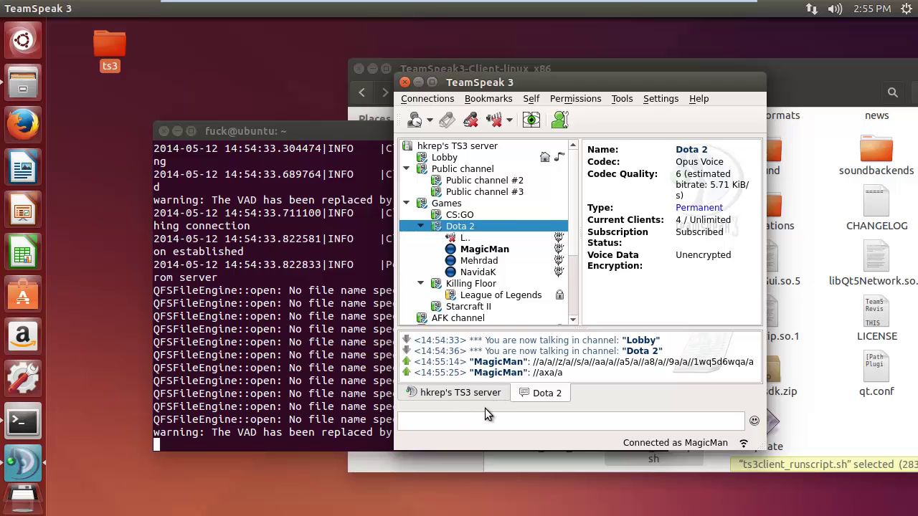
text([img]//a/a[/img])
click(433, 421)
text(x)
key(Delete)
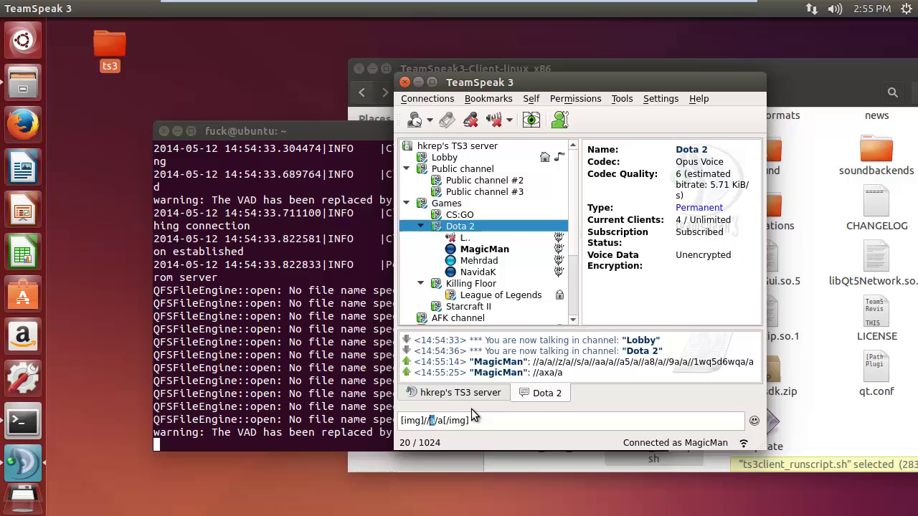
key(Return)
Send the [img] messages //x13a/a, //aa9/a and //AZ/a.
text([img]//a/a[/img])
click(433, 422)
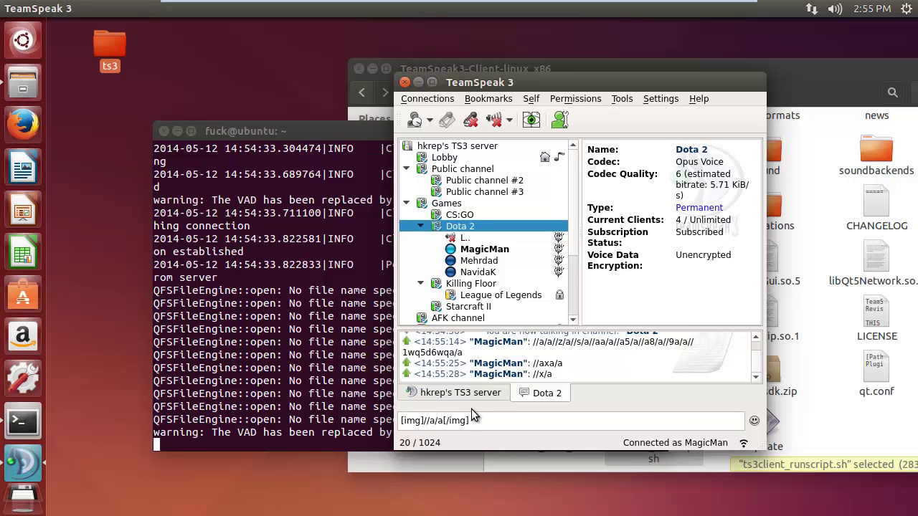
text(x13)
key(Return)
text([img]//a/a[/img])
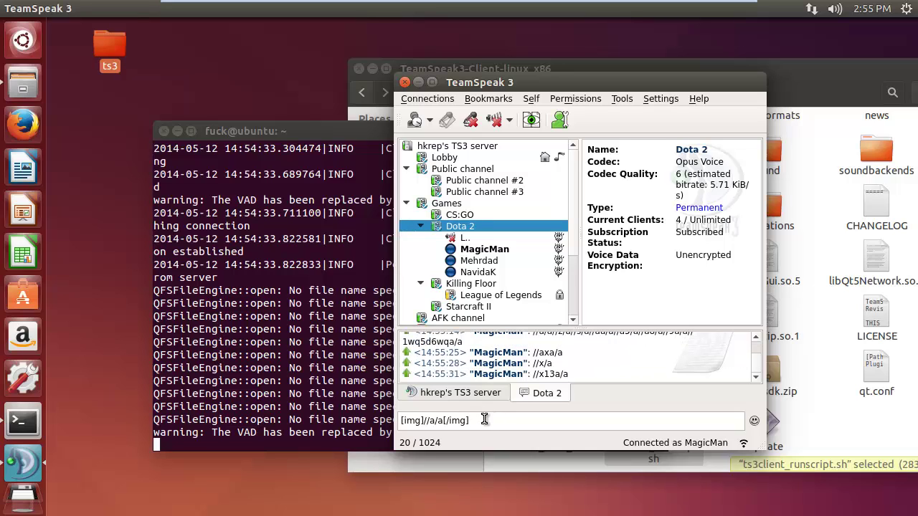
click(432, 421)
key(Return)
text([img]//a/a[/img])
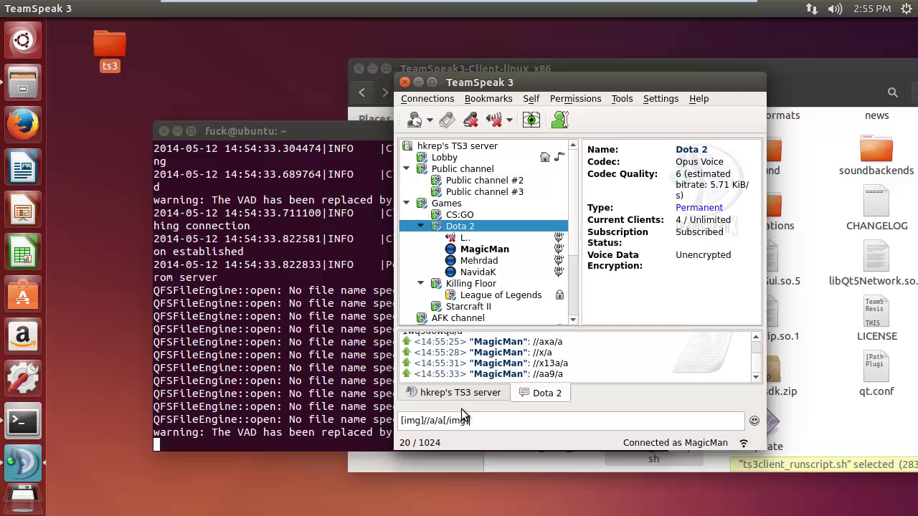
click(433, 421)
text(AZ)
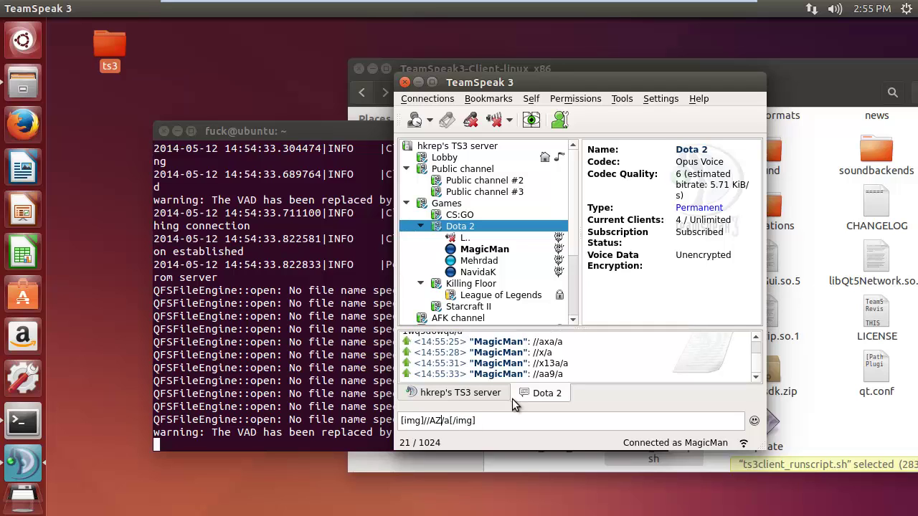
key(Return)
Send the [img] messages //s56/a and //ax1/a.
text([img]//a/a[/img])
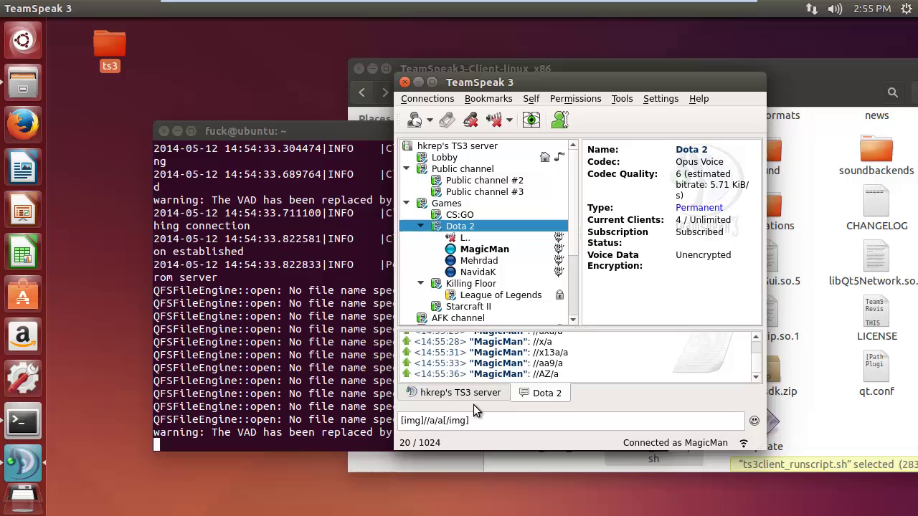
key(Return)
text([img]//a/a[/img])
key(BackSpace)
text(s56)
key(Return)
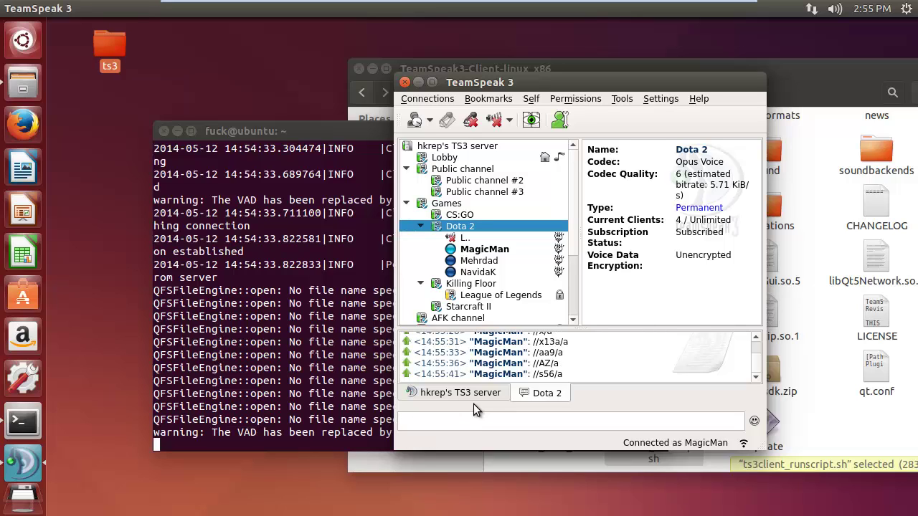
text([img]//a/a[/img])
click(439, 420)
text(x1)
key(Return)
Send the //996z3/a [img] message and paste the template again.
text([img]//a/a[/img])
click(435, 420)
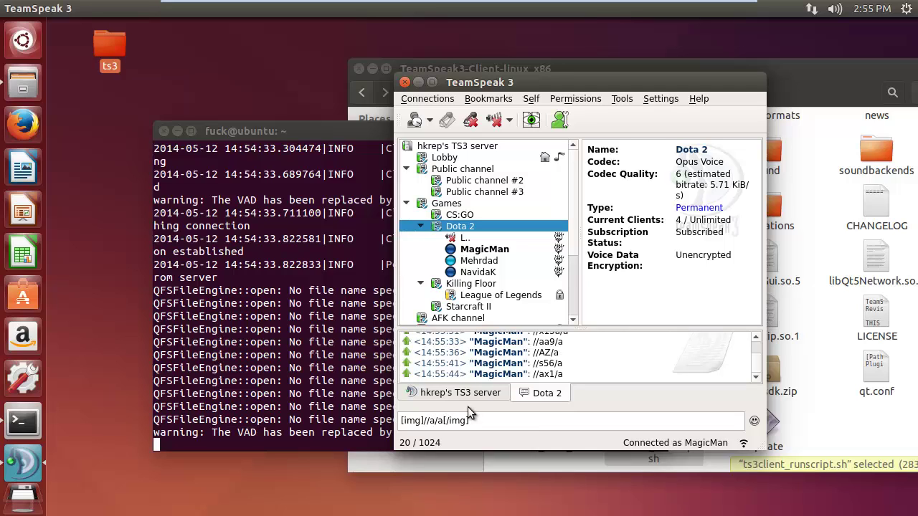
key(shift+Left)
text(996z3)
key(Return)
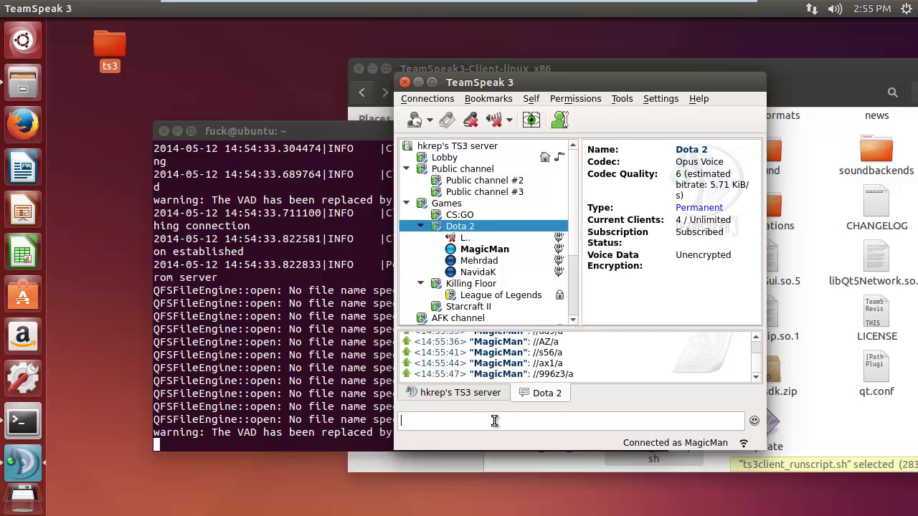
text([img]//a/a[/img])
click(435, 420)
Leave the draft unsent, check the Dota 2 clients, and choose Connections > Disconnect from Current.
key(shift+Left)
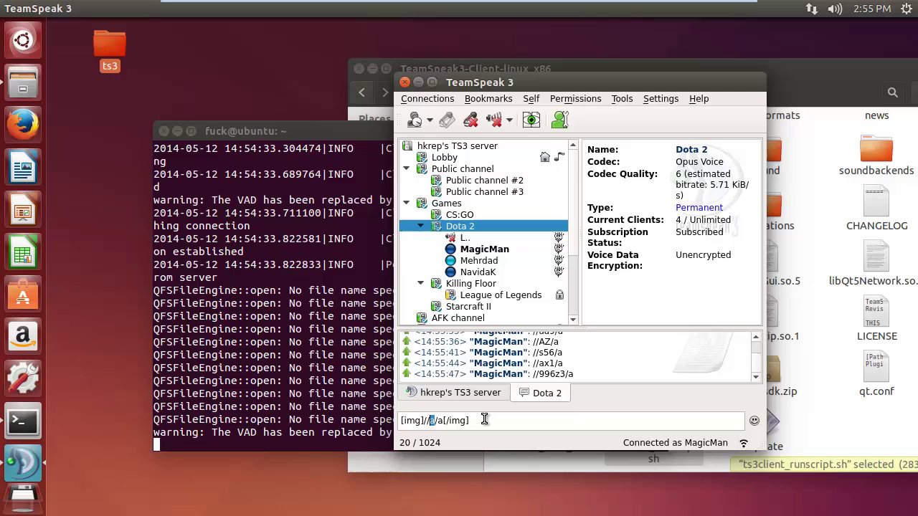
click(484, 419)
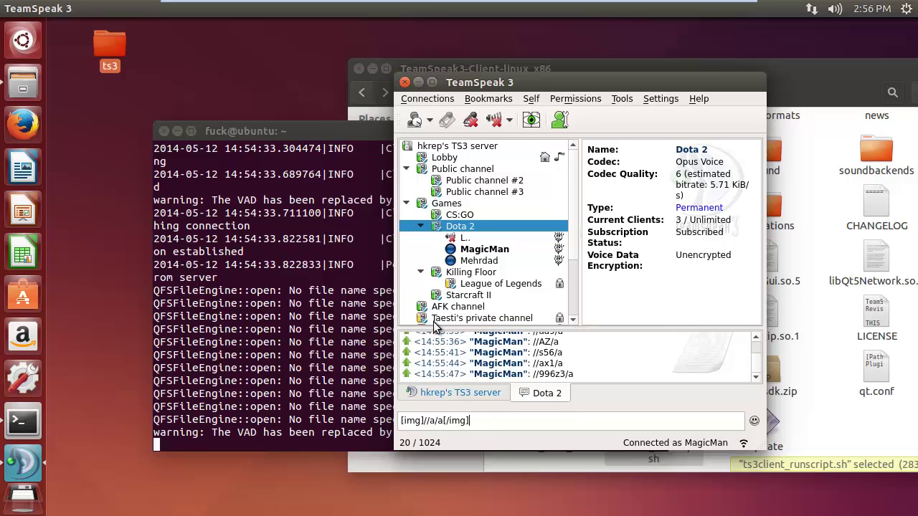
click(467, 262)
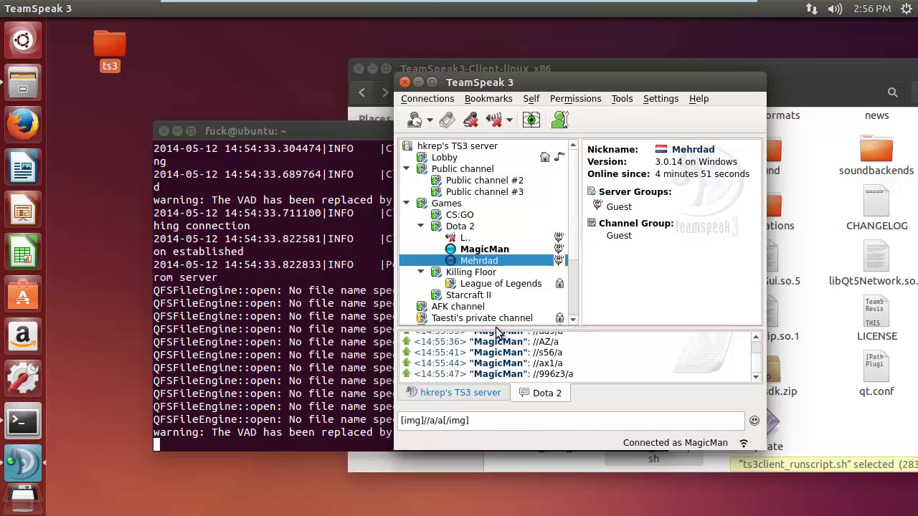
click(440, 101)
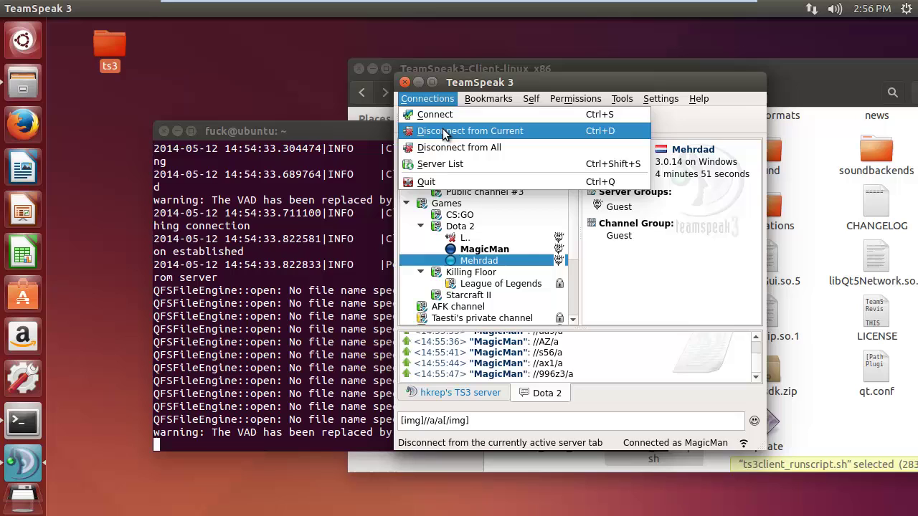
click(470, 237)
click(469, 229)
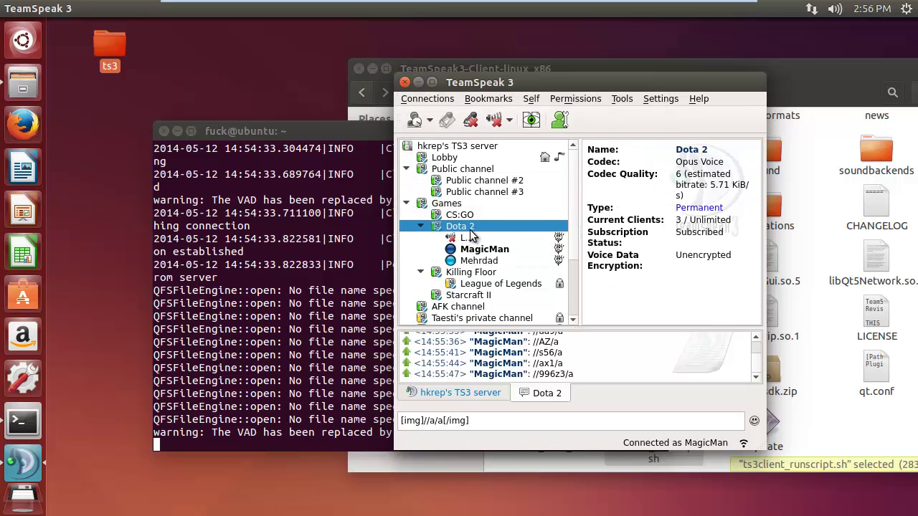
click(470, 233)
click(466, 228)
click(431, 102)
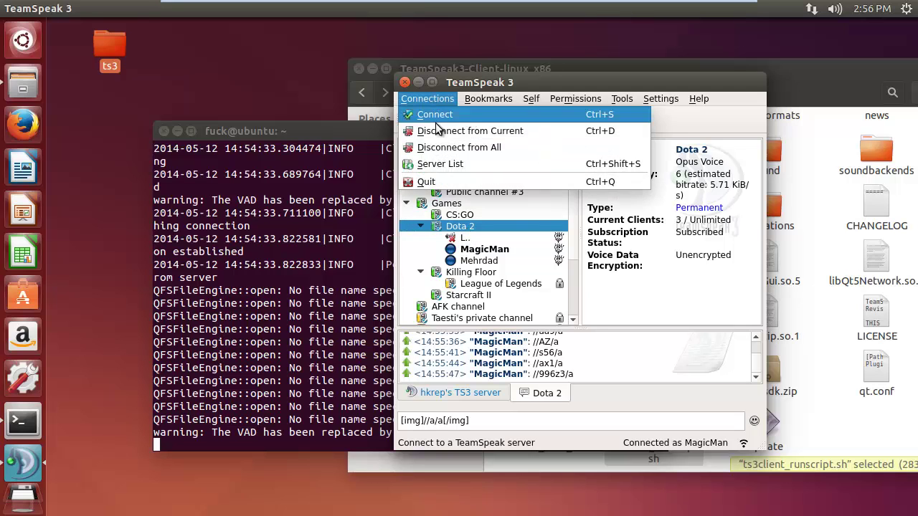
click(438, 127)
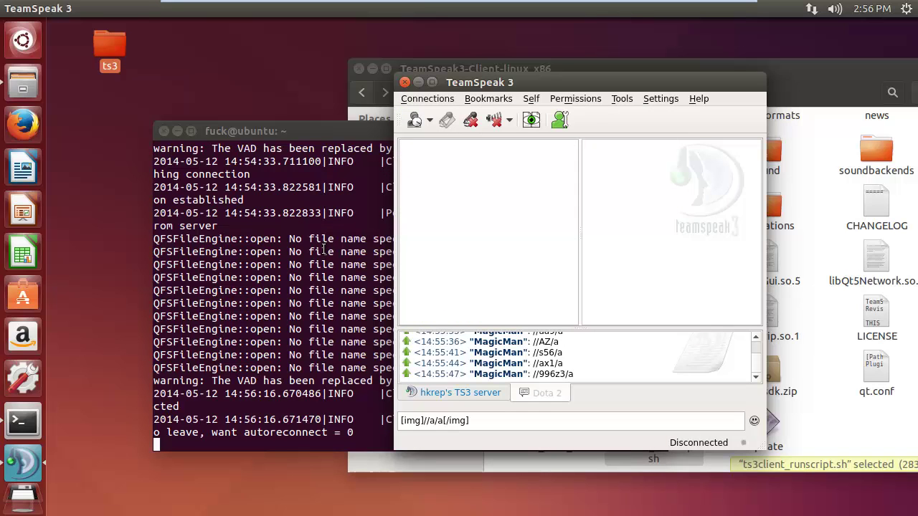